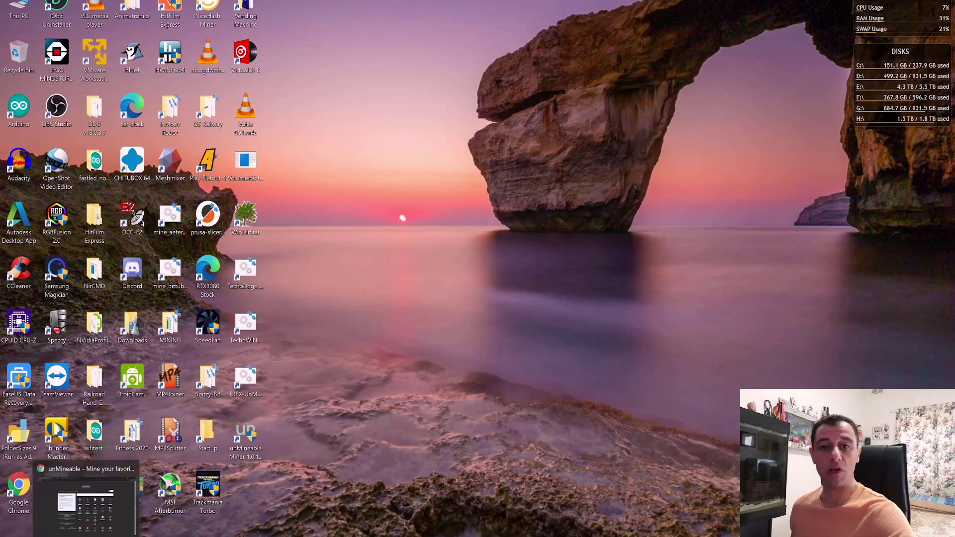
- Open the AAVE coin page on unMineable in Chrome and compare its Etchash, KawPow and RandomX mining instructions
{"action": "left_click", "coordinate": [95, 492]}
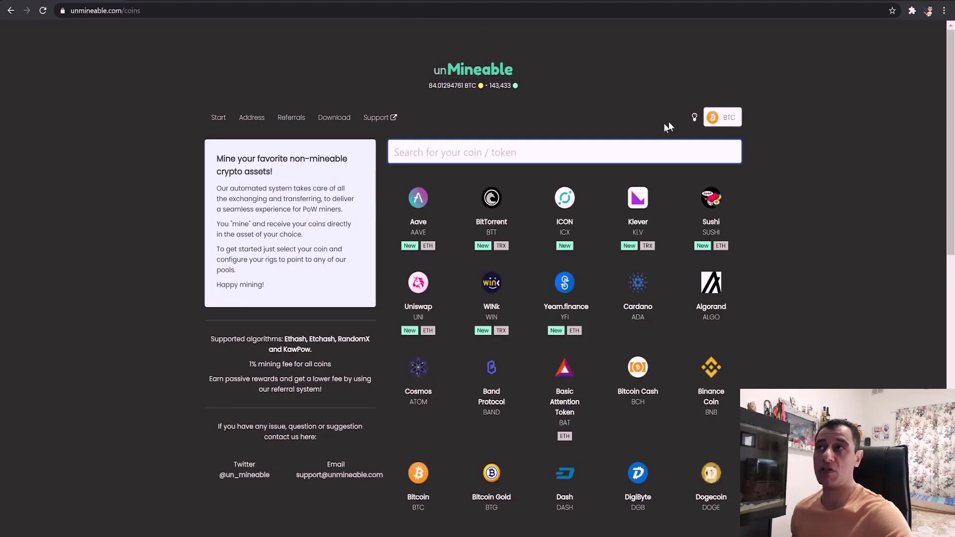
{"action": "left_click", "coordinate": [422, 221]}
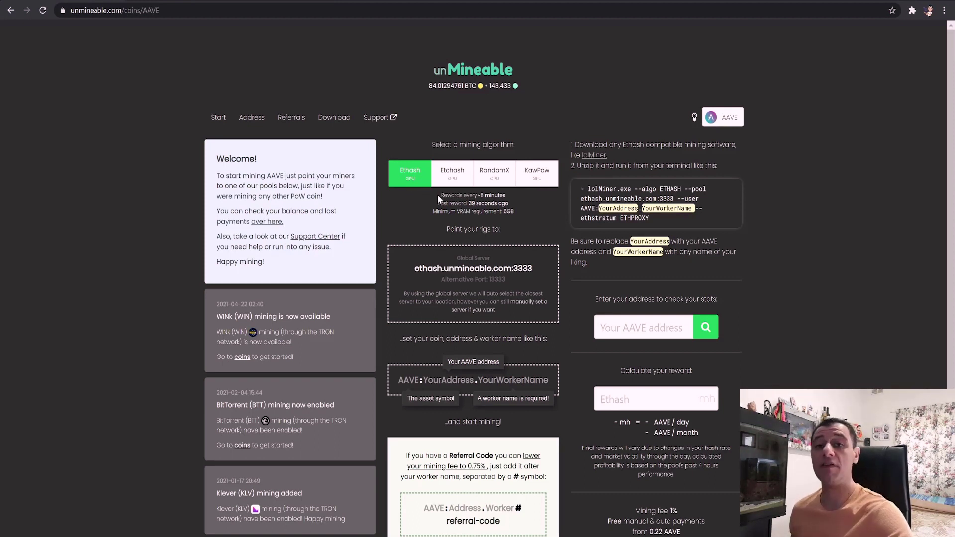
{"action": "left_click", "coordinate": [452, 182]}
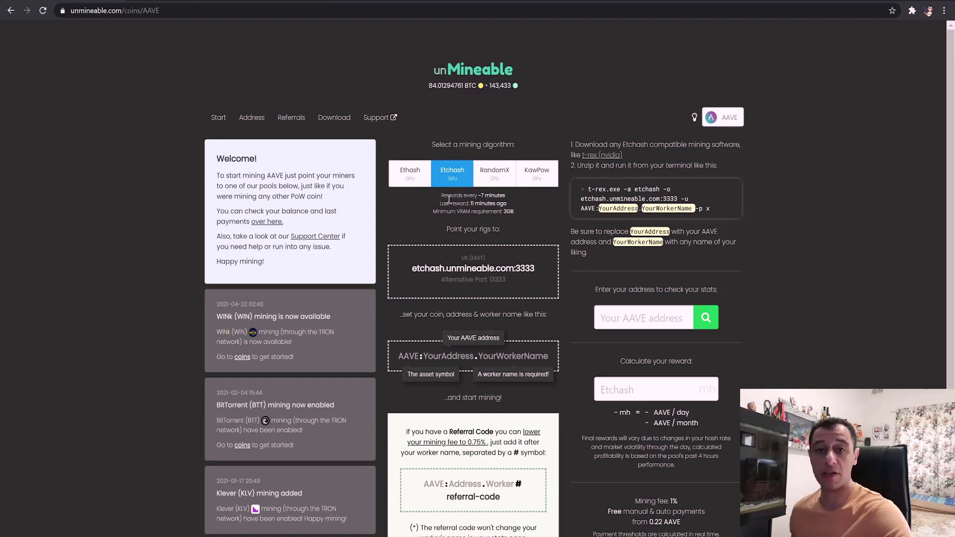
{"action": "left_click", "coordinate": [540, 185]}
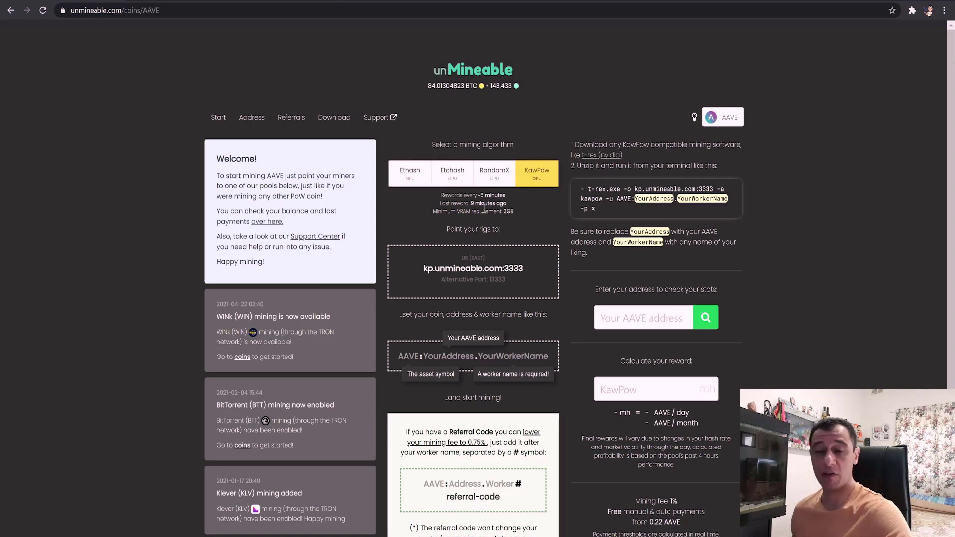
{"action": "left_click", "coordinate": [497, 184]}
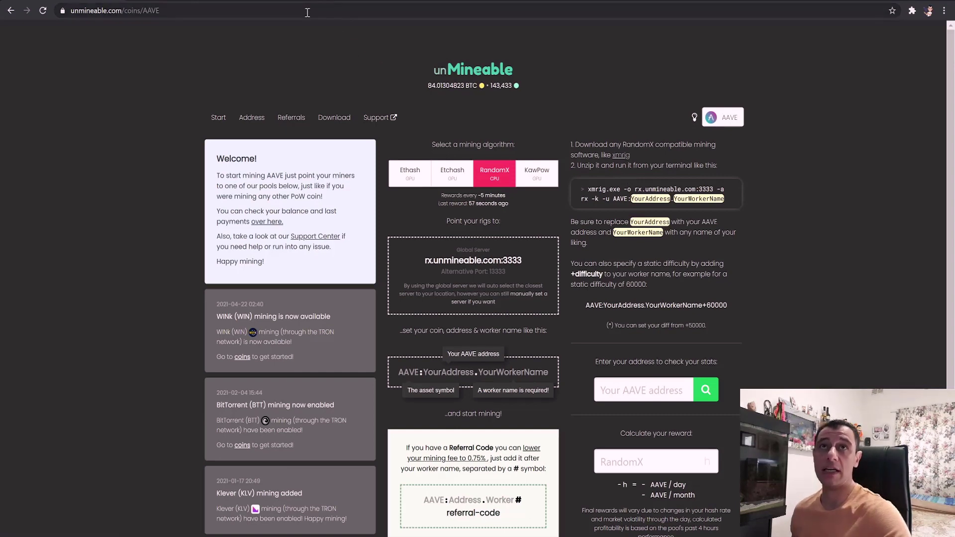
- Review the downloadable assets of the XMRig v6.12.1 release on GitHub and return to the unMineable AAVE page
{"action": "left_click", "coordinate": [200, 5]}
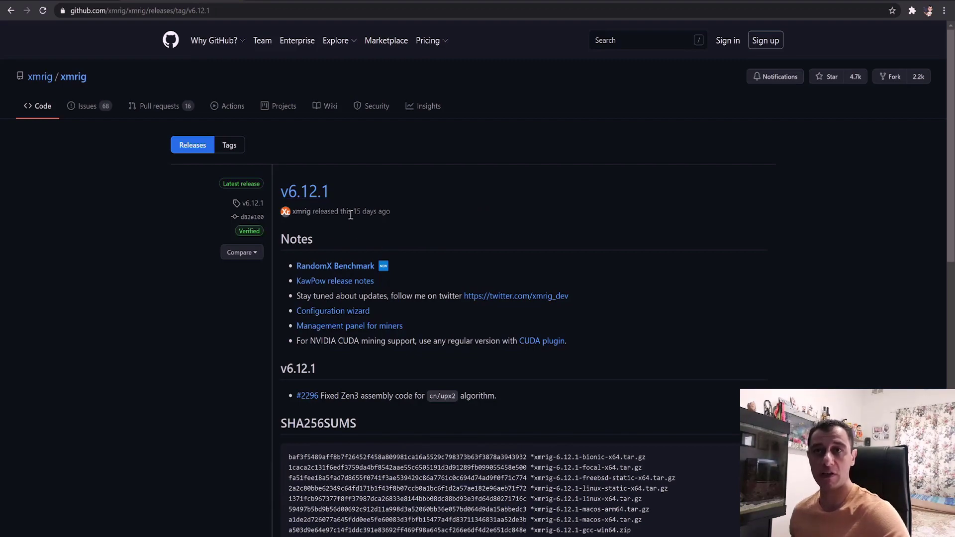
{"action": "scroll", "coordinate": [373, 229], "scroll_direction": "down", "scroll_amount": 10}
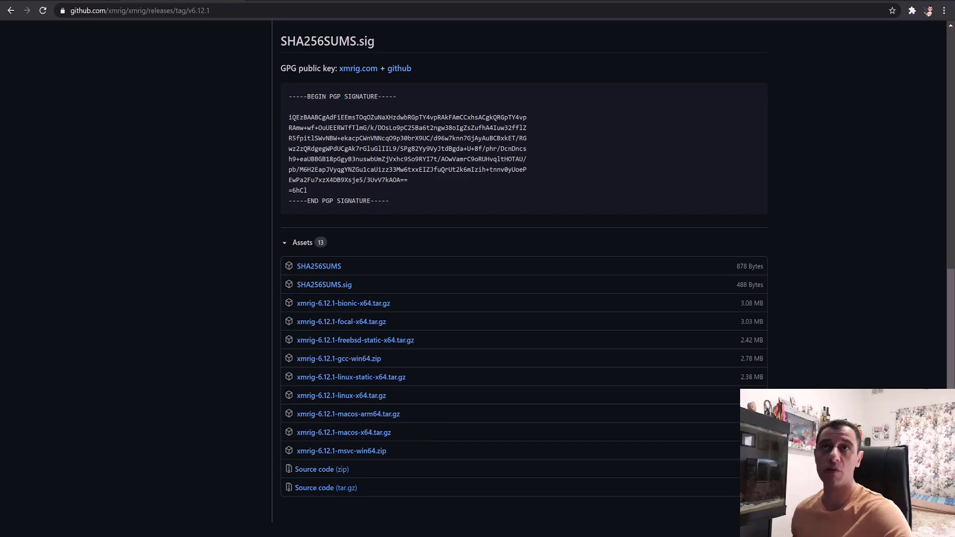
{"action": "left_click", "coordinate": [89, 1]}
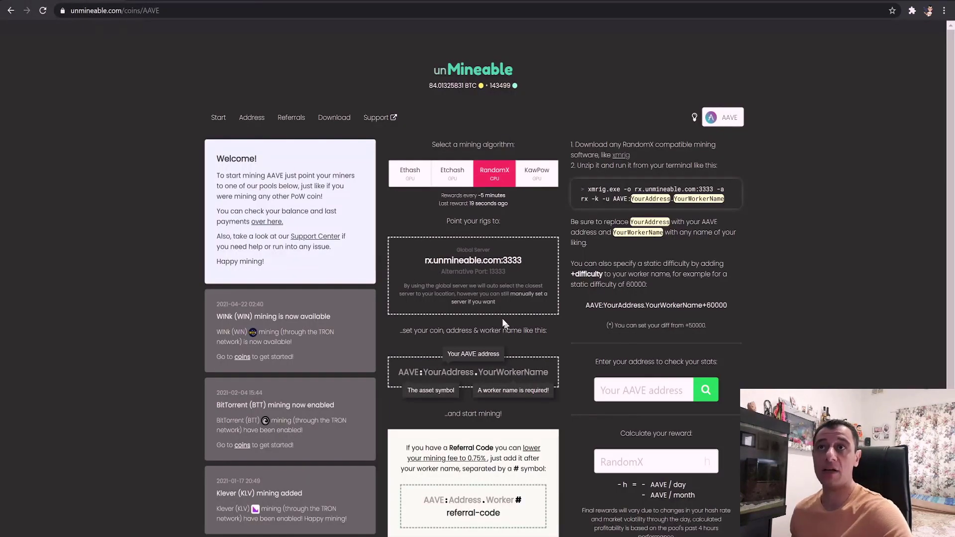
- Compare the example miner command lines for Ethash and Etchash on the AAVE page, highlighting their parameters
{"action": "left_click", "coordinate": [417, 184]}
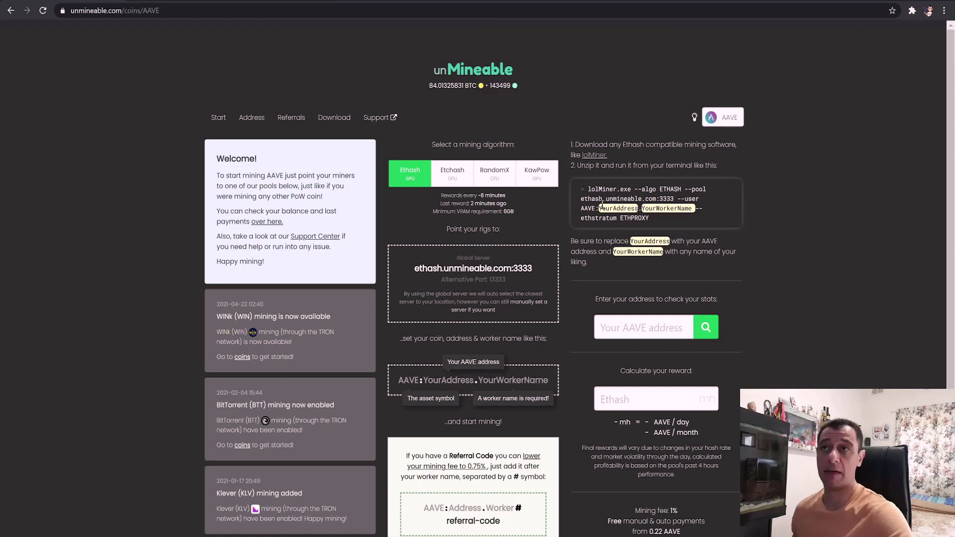
{"action": "left_click", "coordinate": [453, 176]}
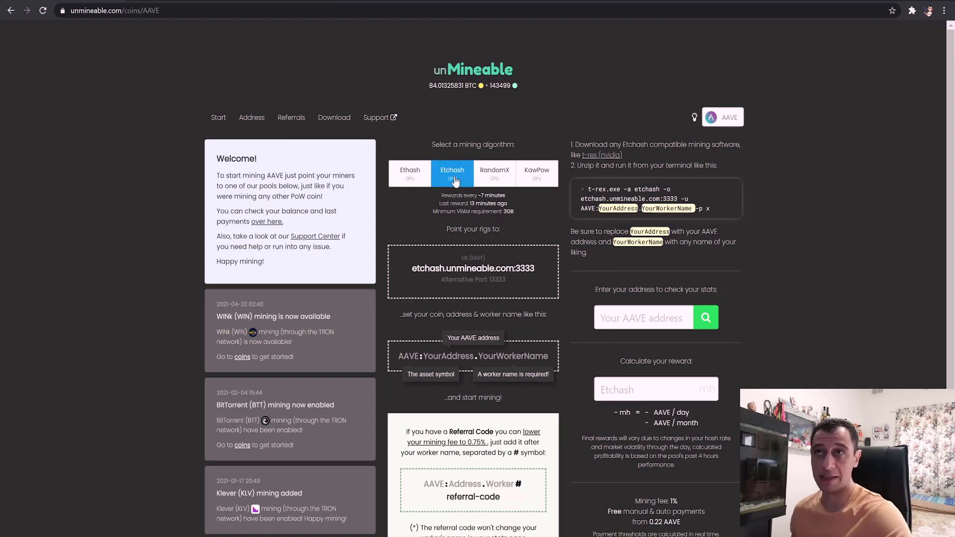
{"action": "left_click_drag", "start_coordinate": [587, 191], "coordinate": [617, 199]}
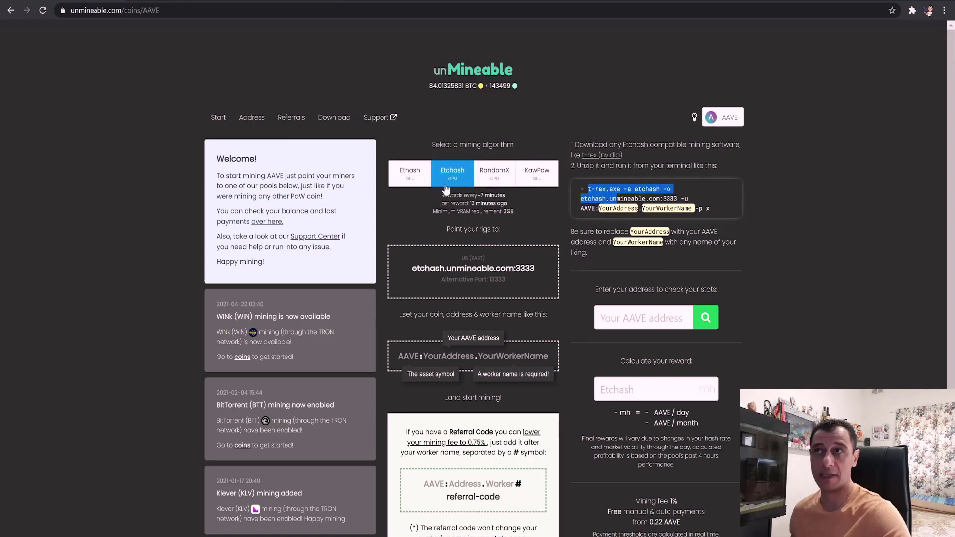
{"action": "left_click", "coordinate": [410, 178]}
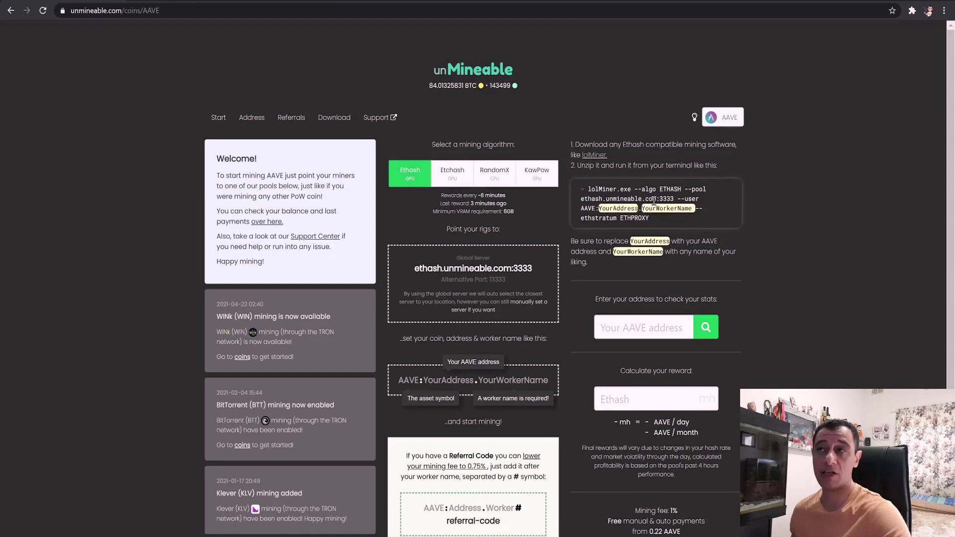
{"action": "left_click_drag", "start_coordinate": [634, 189], "coordinate": [712, 206]}
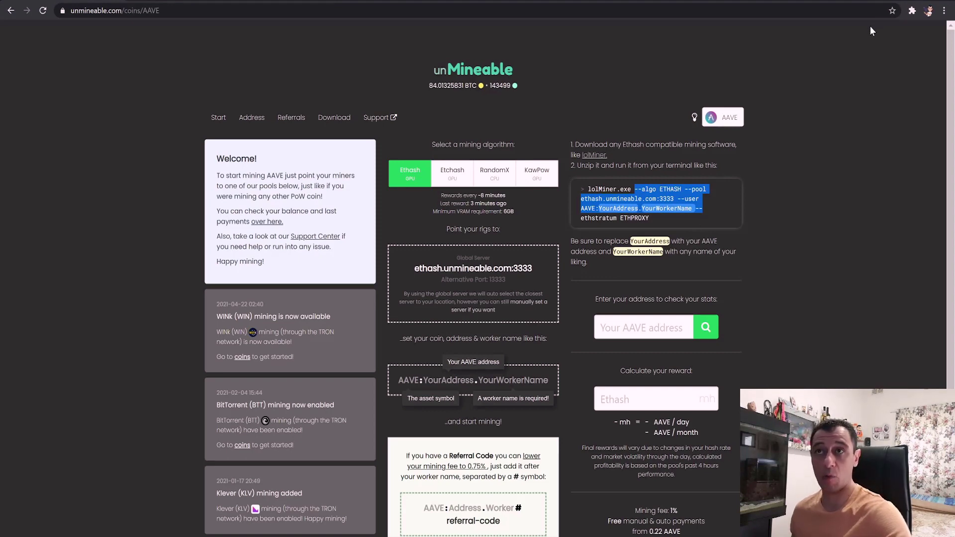
- Switch to File Explorer and open the t-rex miner folder inside the Miners folder
{"action": "key", "text": "super+d"}
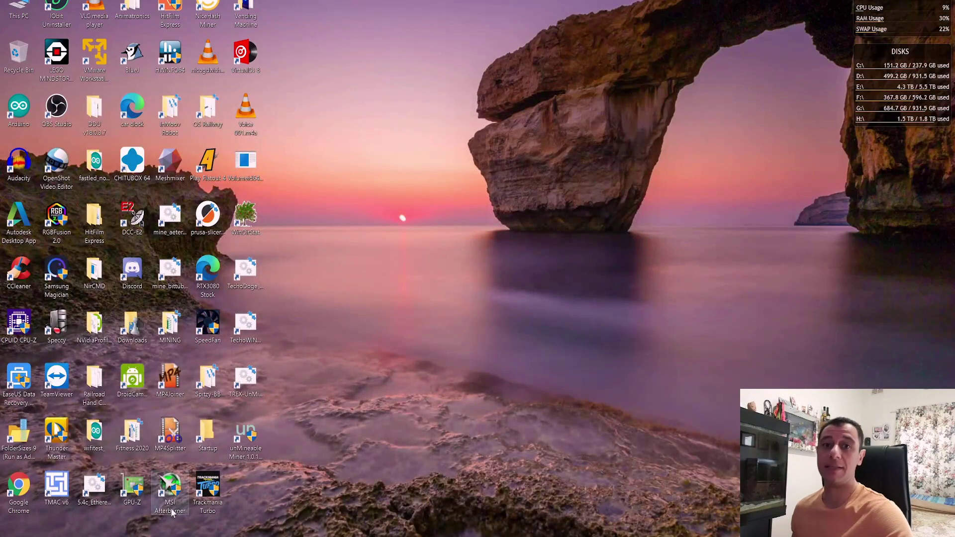
{"action": "key", "text": "alt+Tab"}
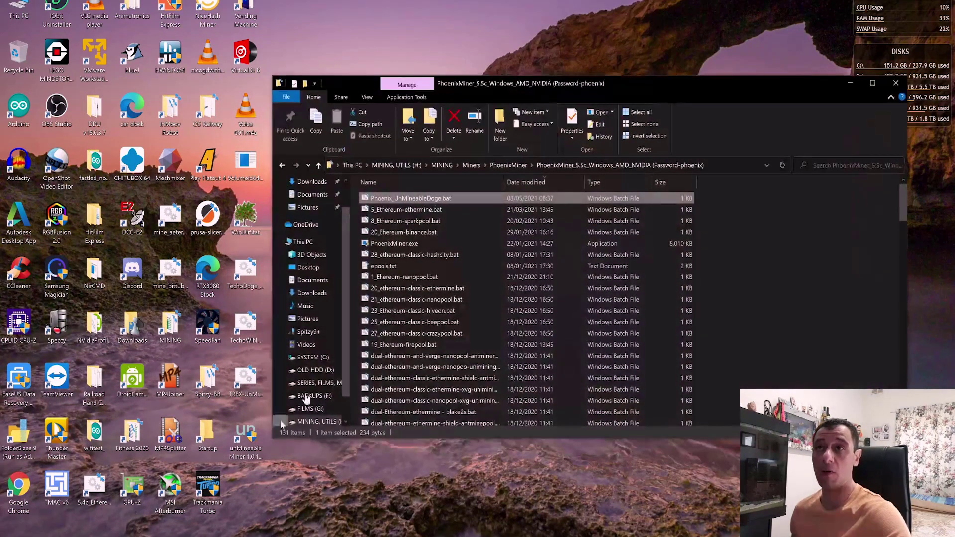
{"action": "left_click", "coordinate": [474, 165]}
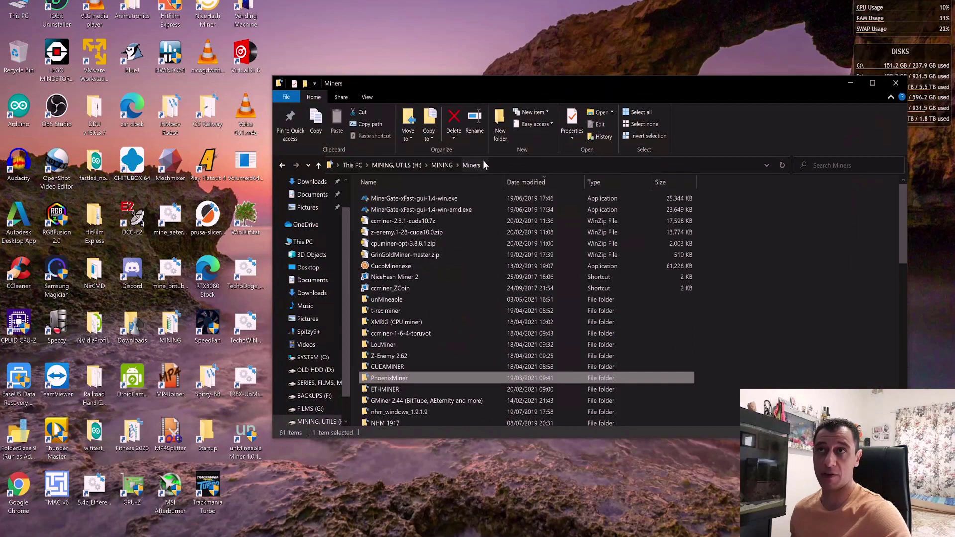
{"action": "left_click_drag", "start_coordinate": [530, 92], "coordinate": [544, 79]}
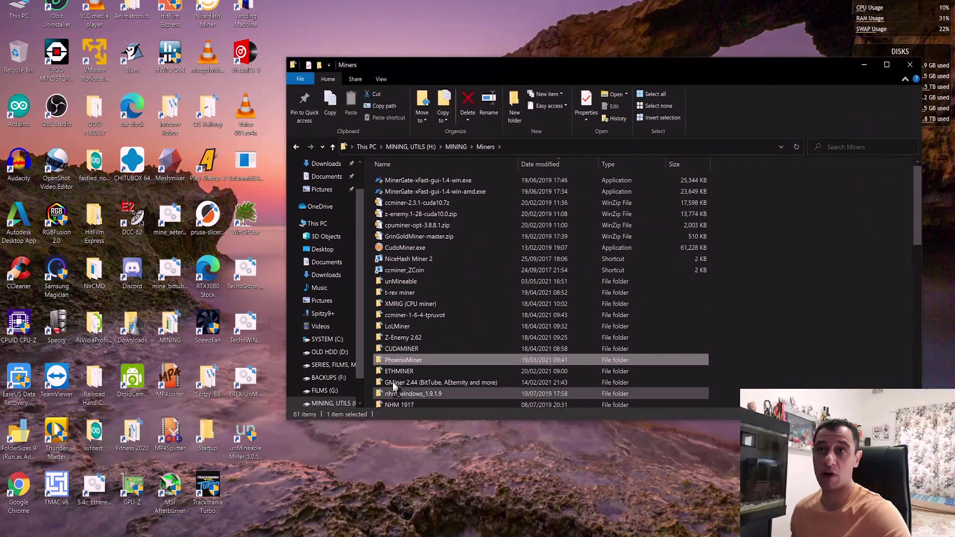
{"action": "double_click", "coordinate": [395, 291]}
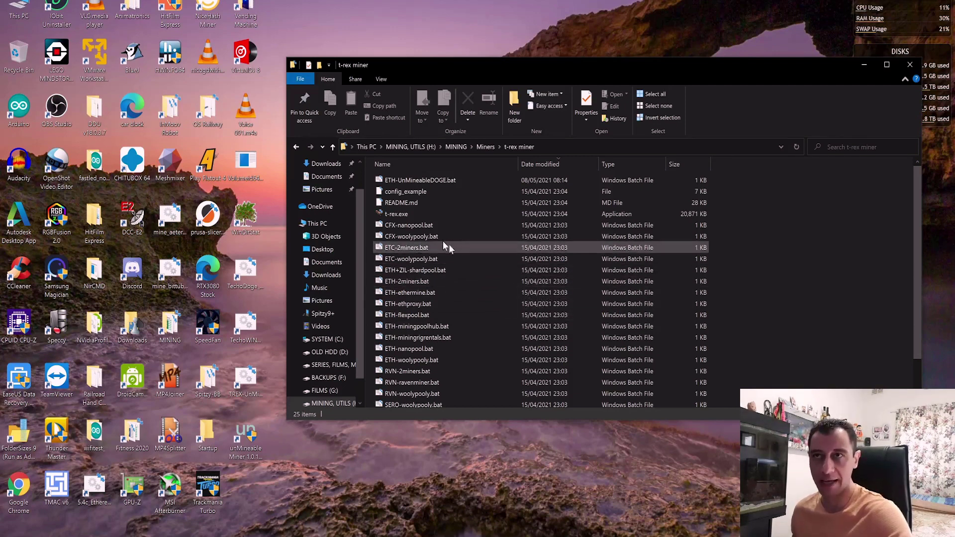
{"action": "left_click_drag", "start_coordinate": [634, 73], "coordinate": [675, 65]}
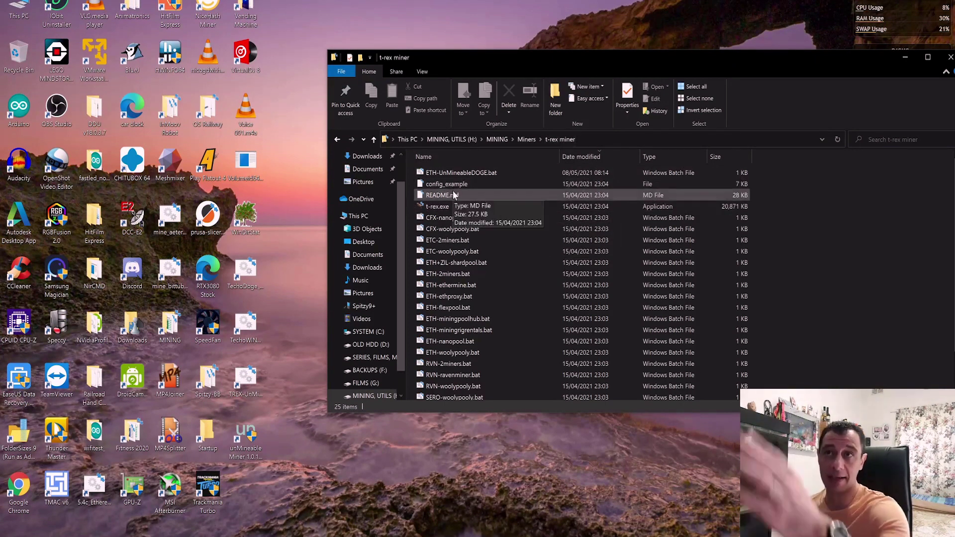
{"action": "scroll", "coordinate": [457, 225], "scroll_direction": "down", "scroll_amount": 1}
{"action": "scroll", "coordinate": [456, 328], "scroll_direction": "up", "scroll_amount": 1}
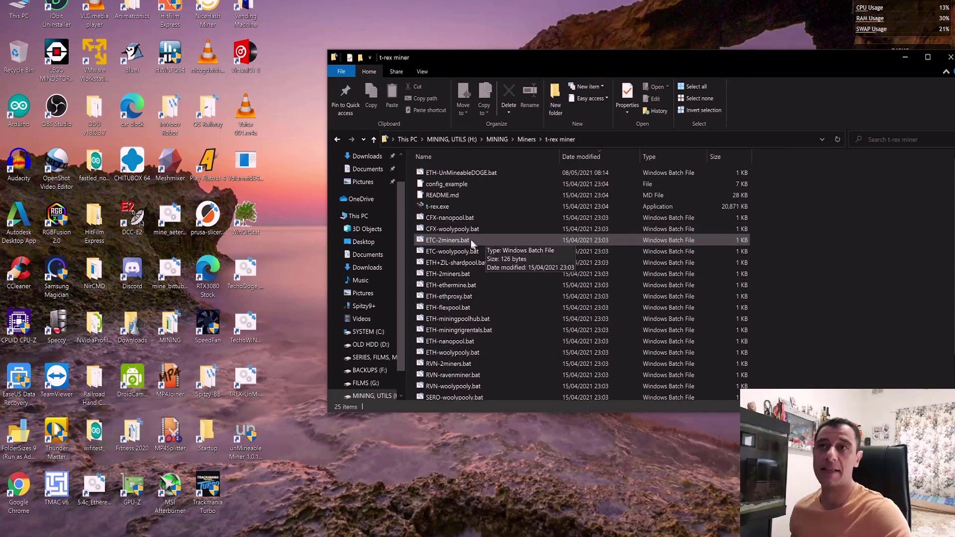
- Set t-rex.exe to always run as an administrator in its compatibility properties
{"action": "right_click", "coordinate": [437, 209]}
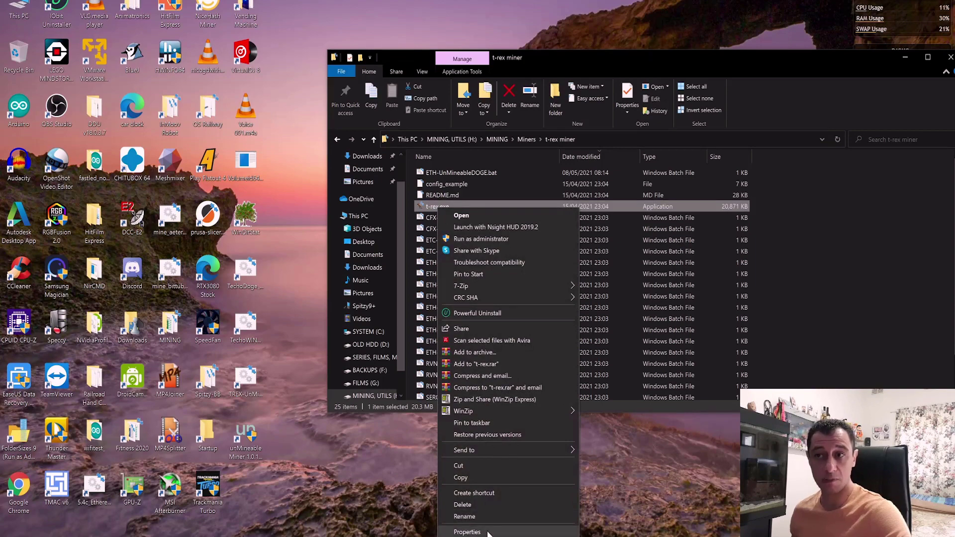
{"action": "left_click", "coordinate": [499, 531]}
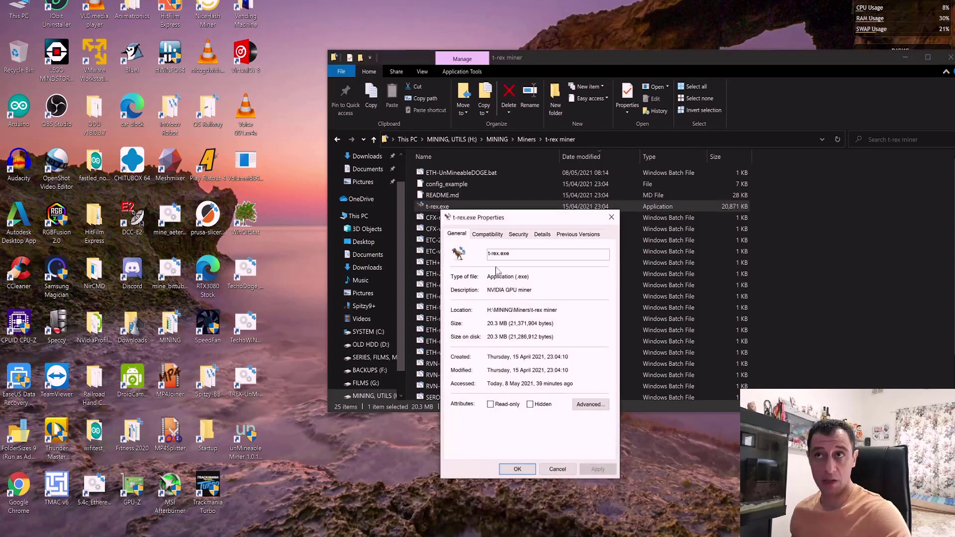
{"action": "left_click", "coordinate": [497, 239]}
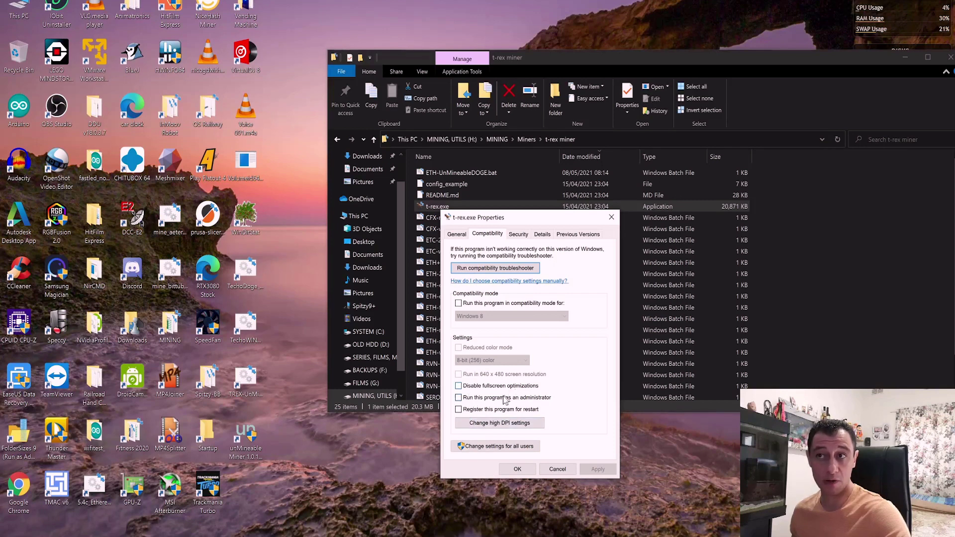
{"action": "left_click", "coordinate": [459, 398]}
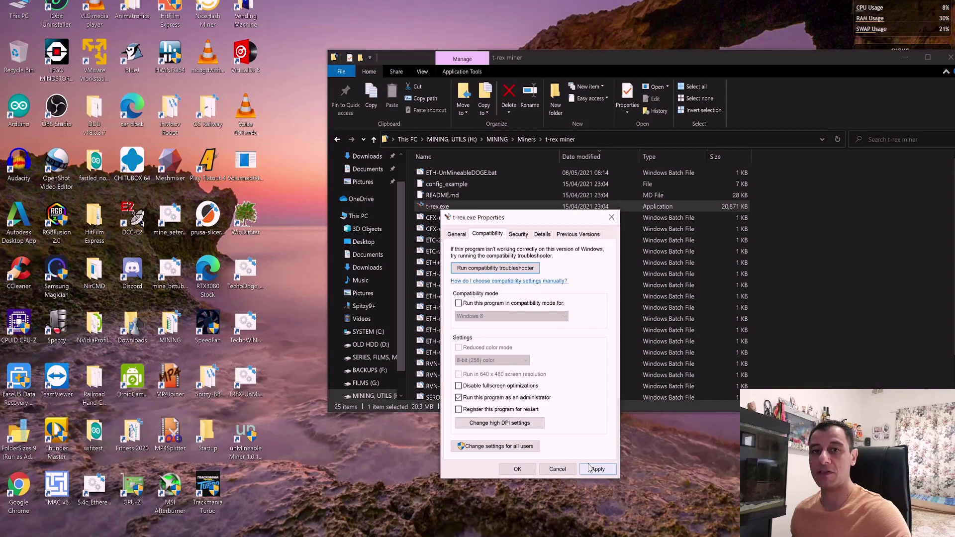
{"action": "left_click", "coordinate": [607, 472]}
{"action": "left_click", "coordinate": [520, 468]}
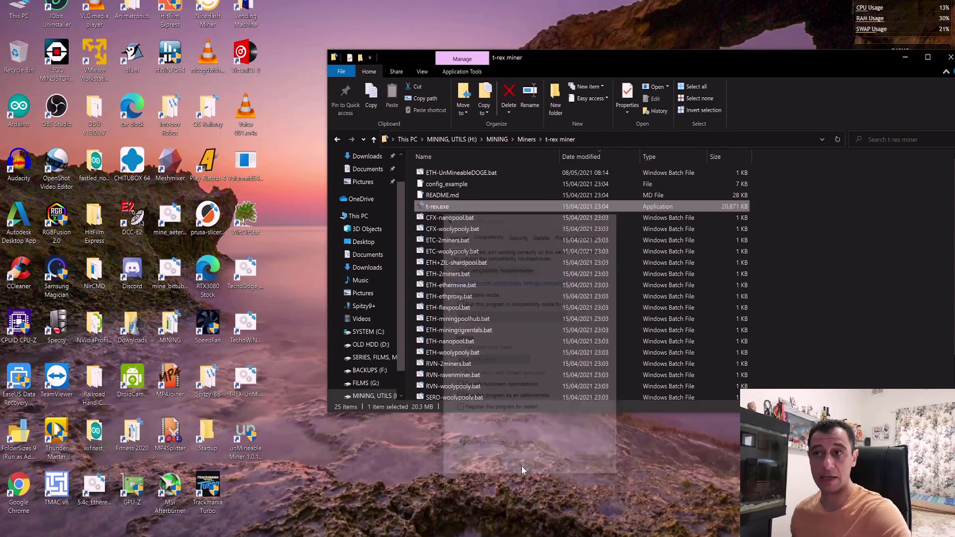
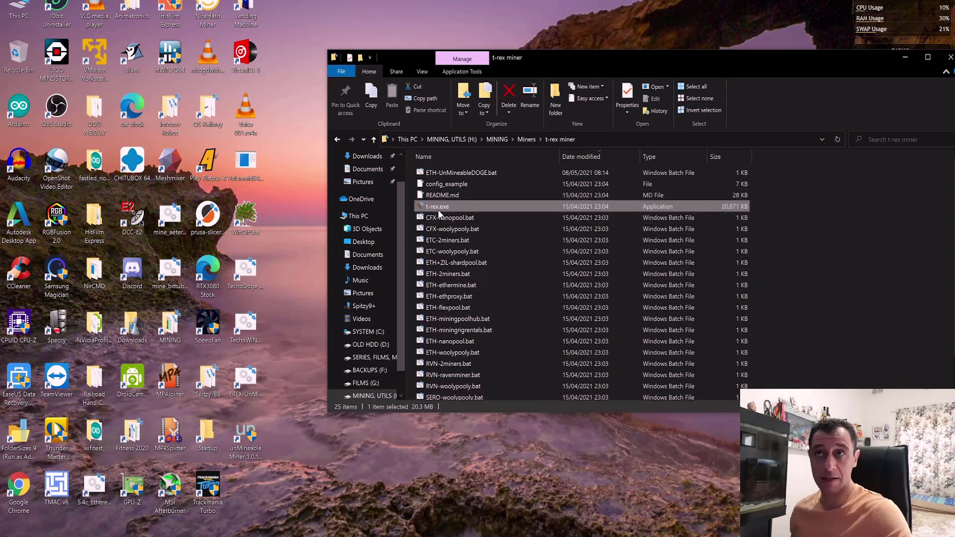
- Create a new text document named TestUnmineable.txt in the t-rex miner folder
{"action": "right_click", "coordinate": [763, 228]}
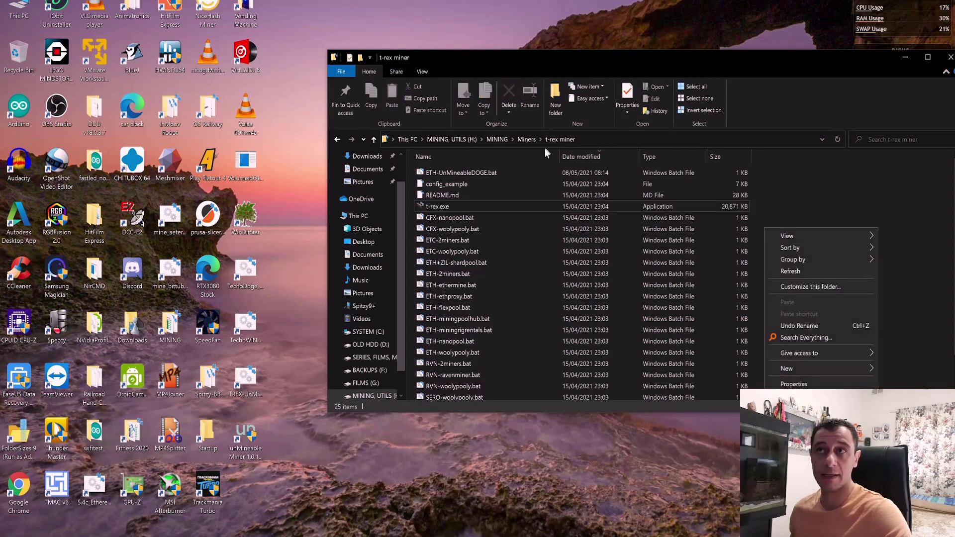
{"action": "right_click", "coordinate": [530, 180]}
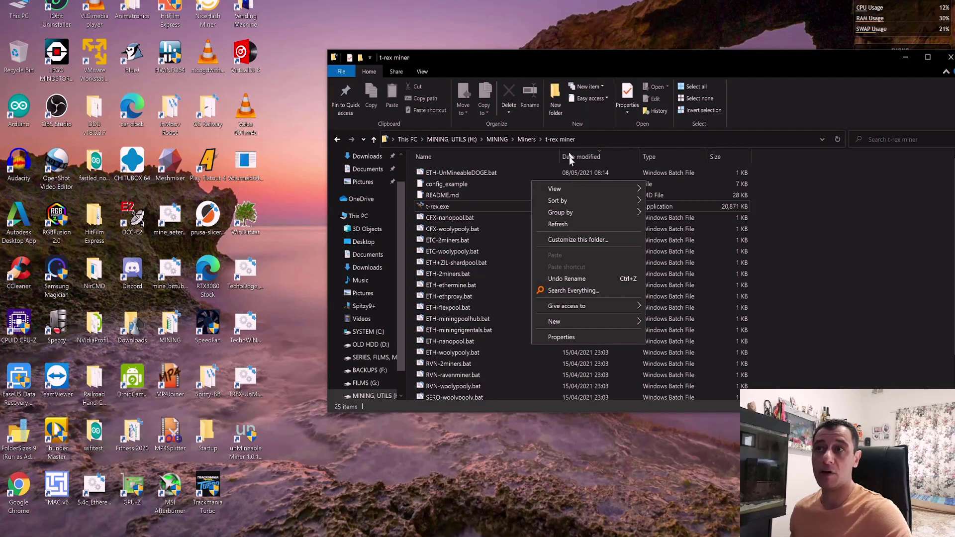
{"action": "mouse_move", "coordinate": [578, 320]}
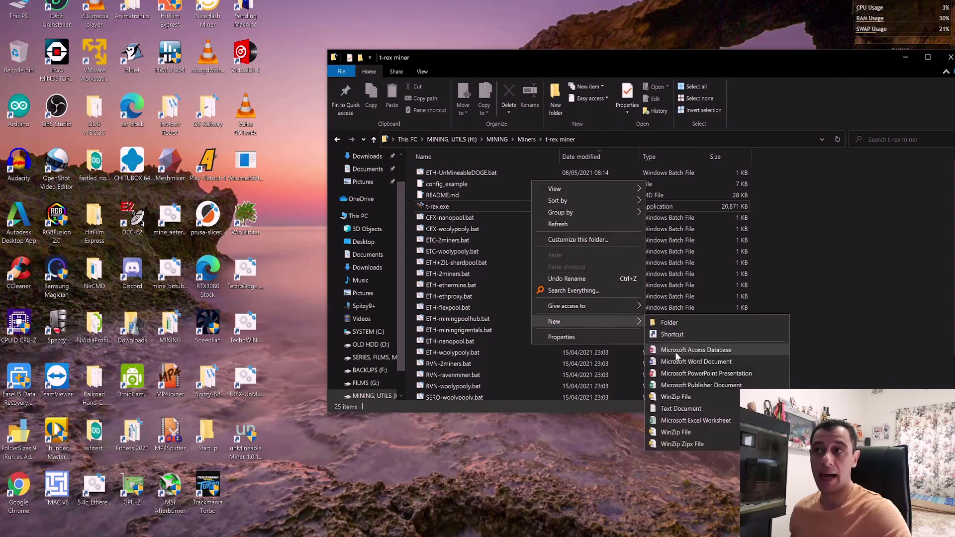
{"action": "left_click", "coordinate": [680, 408]}
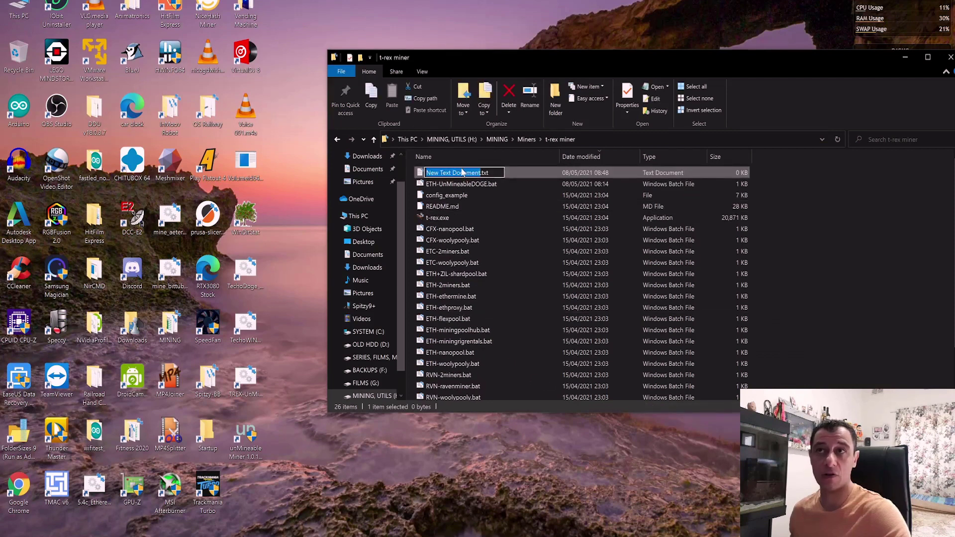
{"action": "type", "text": "Test"}
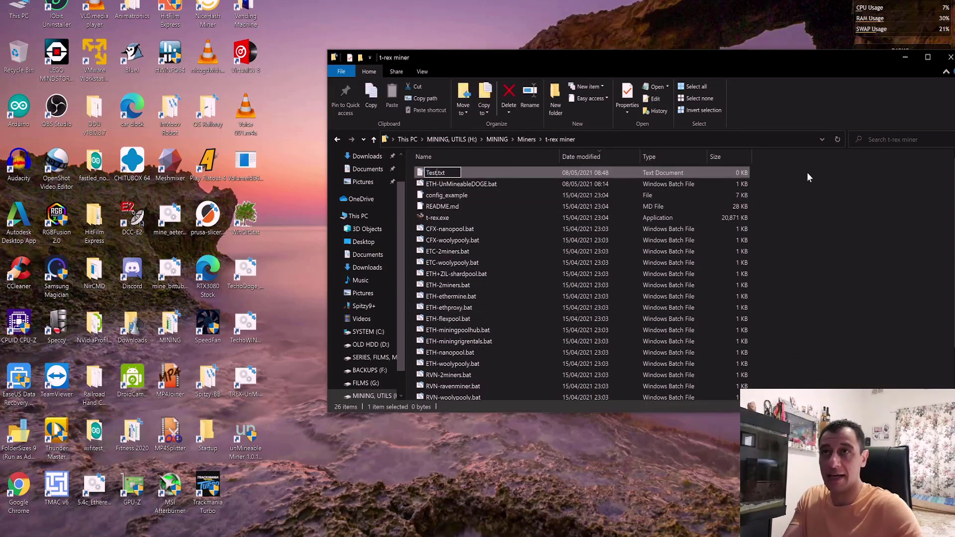
{"action": "type", "text": "Unmineable"}
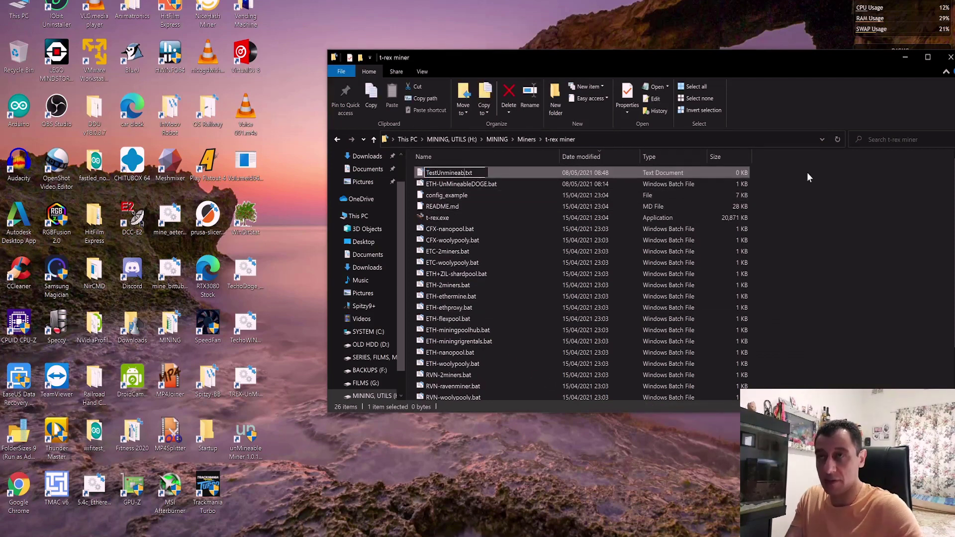
{"action": "key", "text": "Return"}
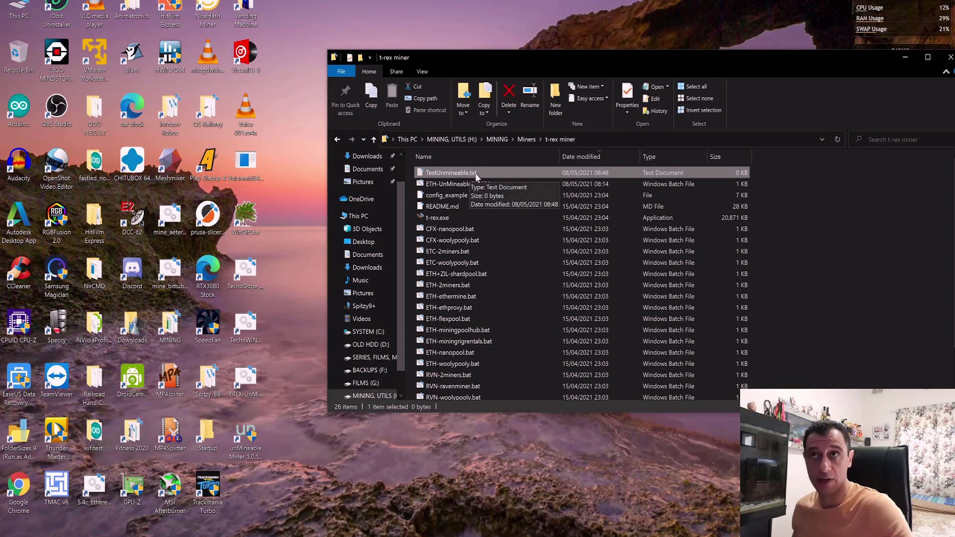
- Turn the display of file name extensions off and back on in the t-rex miner folder
{"action": "left_click", "coordinate": [422, 71]}
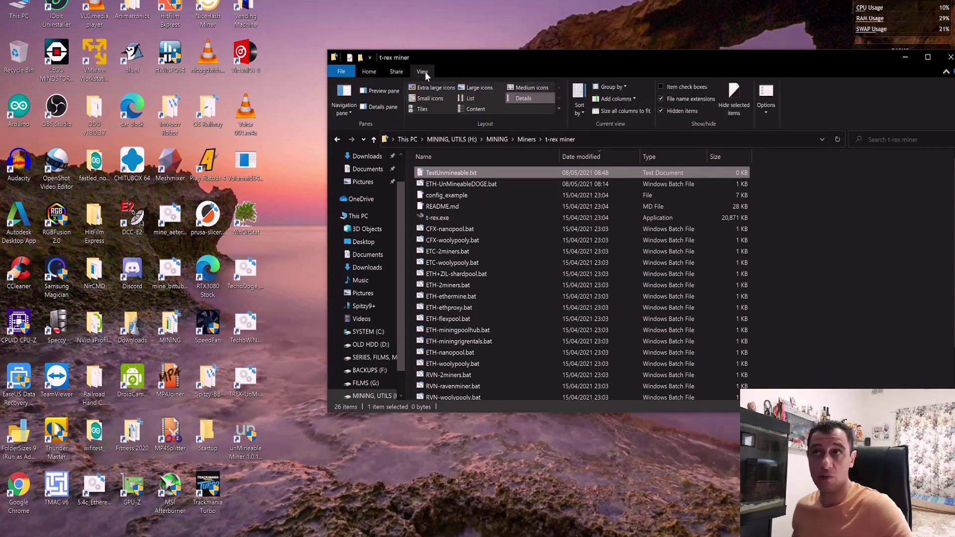
{"action": "left_click", "coordinate": [661, 99]}
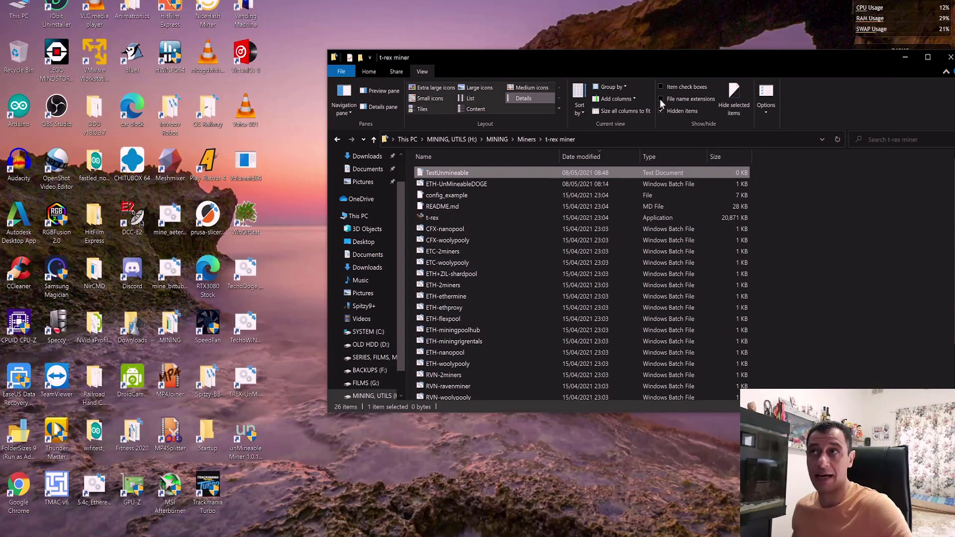
{"action": "left_click", "coordinate": [660, 99]}
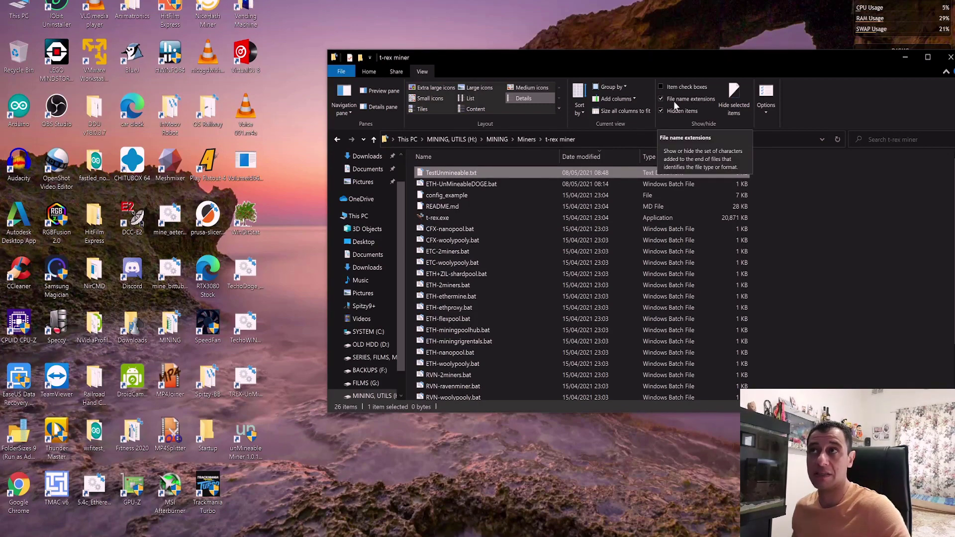
- Rename TestUnmineable.txt as TestUnmineable.bat and accept the file extension change
{"action": "right_click", "coordinate": [466, 172]}
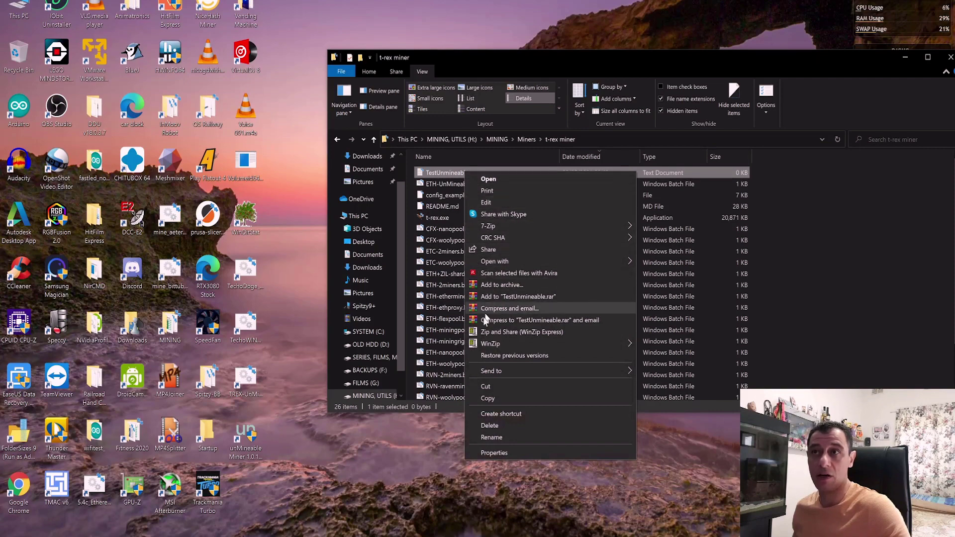
{"action": "left_click", "coordinate": [499, 437]}
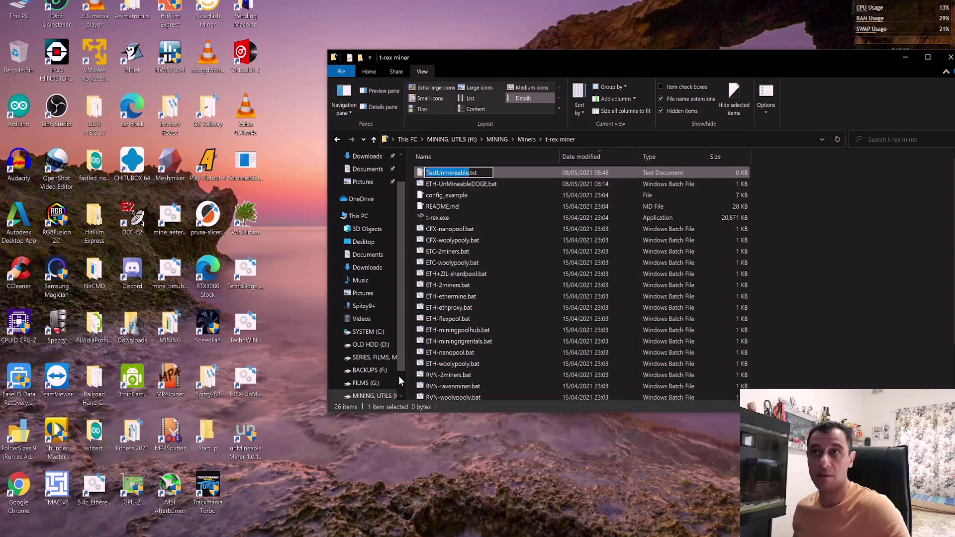
{"action": "key", "text": "Right"}
{"action": "key", "text": "Delete"}
{"action": "key", "text": "Delete"}
{"action": "key", "text": "Delete"}
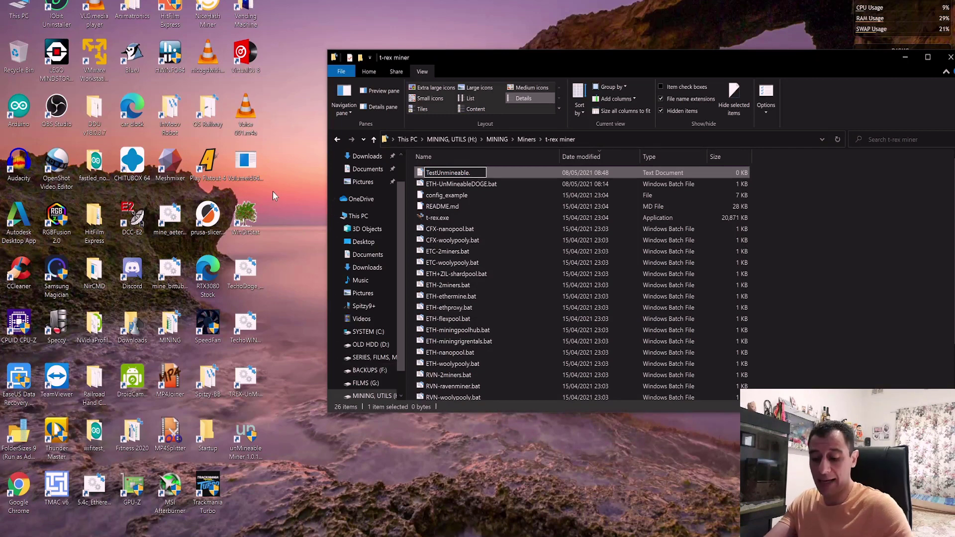
{"action": "type", "text": "bat"}
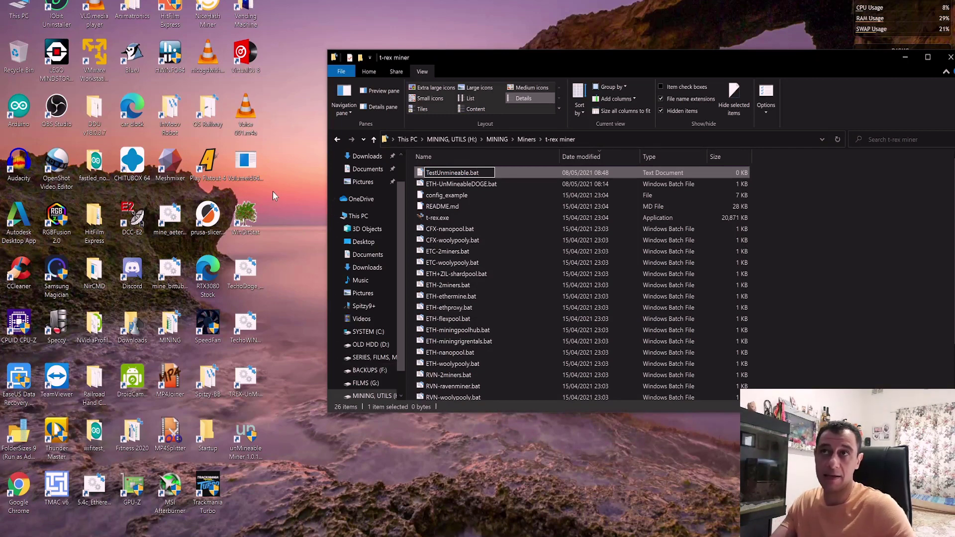
{"action": "key", "text": "Return"}
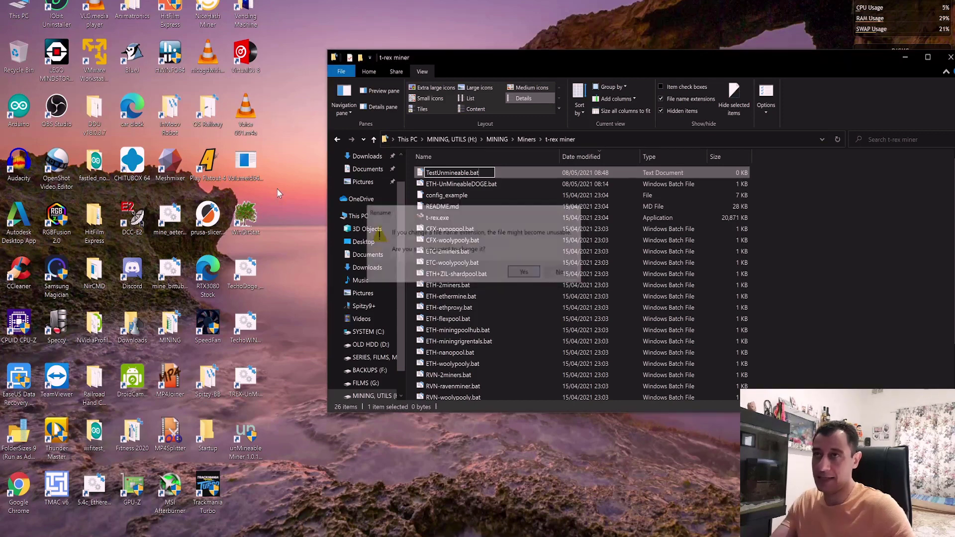
{"action": "key", "text": "Return"}
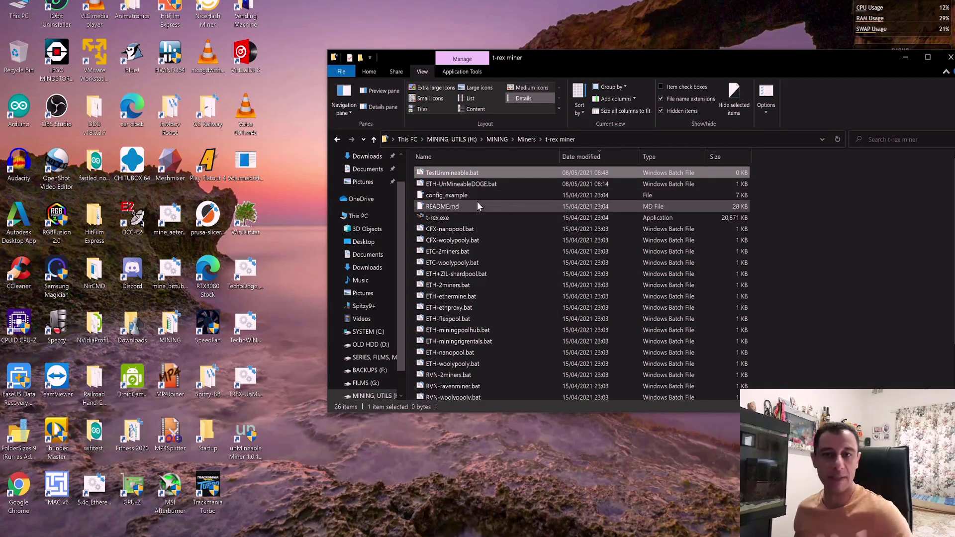
- Open TestUnmineable.bat for editing in Notepad and reposition its window
{"action": "right_click", "coordinate": [461, 174]}
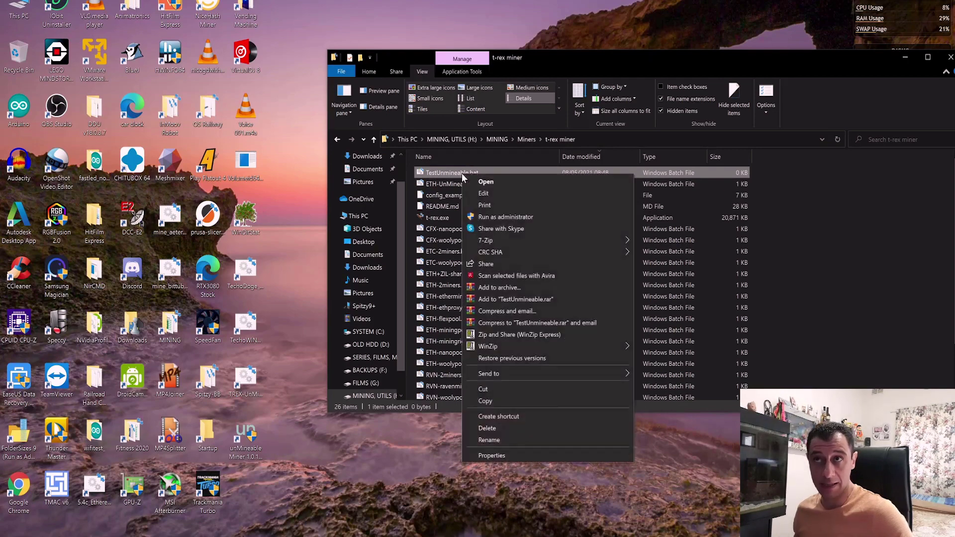
{"action": "left_click", "coordinate": [482, 194]}
{"action": "left_click_drag", "start_coordinate": [631, 115], "coordinate": [372, 50]}
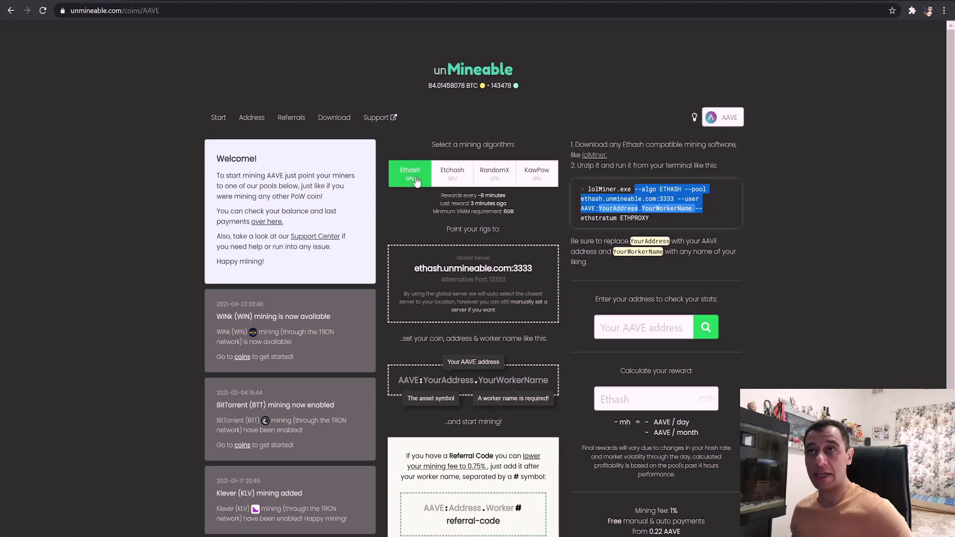
- Copy the KawPow t-rex.exe example command from unMineable's AAVE page and paste it into TestUnmineable.bat in Notepad
{"action": "left_click", "coordinate": [534, 185]}
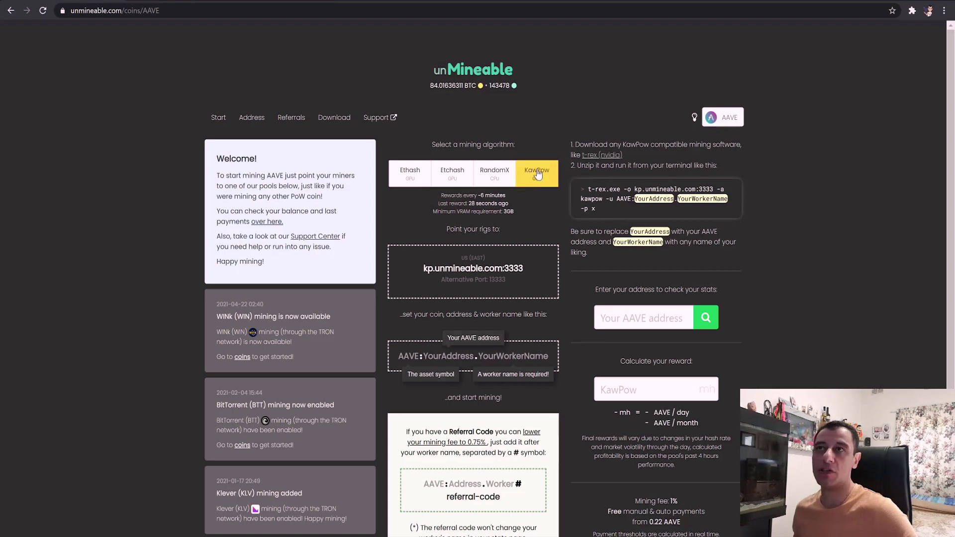
{"action": "left_click_drag", "start_coordinate": [587, 187], "coordinate": [645, 189]}
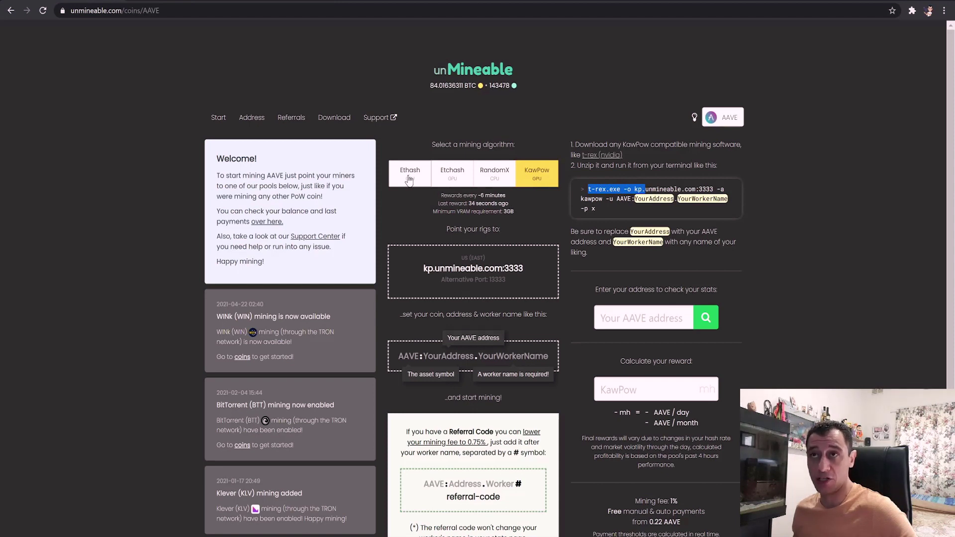
{"action": "left_click", "coordinate": [589, 191]}
{"action": "left_click_drag", "start_coordinate": [588, 191], "coordinate": [613, 209]}
{"action": "key", "text": "ctrl+c"}
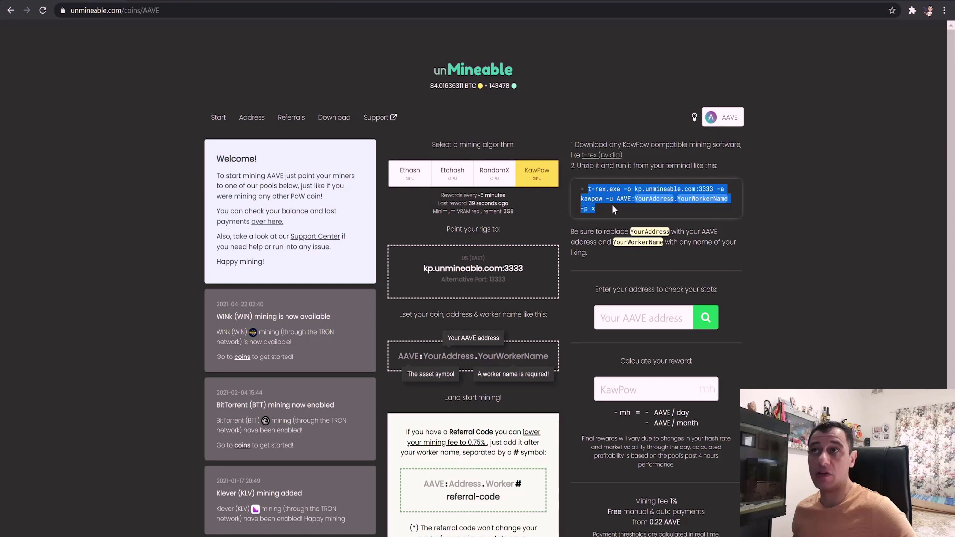
{"action": "key", "text": "alt+Tab"}
{"action": "key", "text": "ctrl+v"}
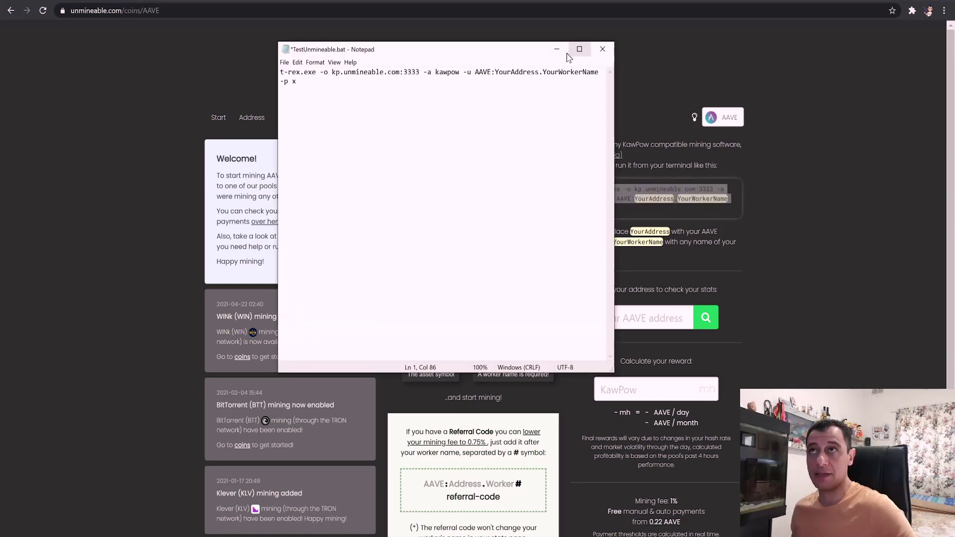
- Compare the kp pool prefix and kawpow algorithm in the batch file with the Ethash example on the AAVE page
{"action": "left_click", "coordinate": [335, 73]}
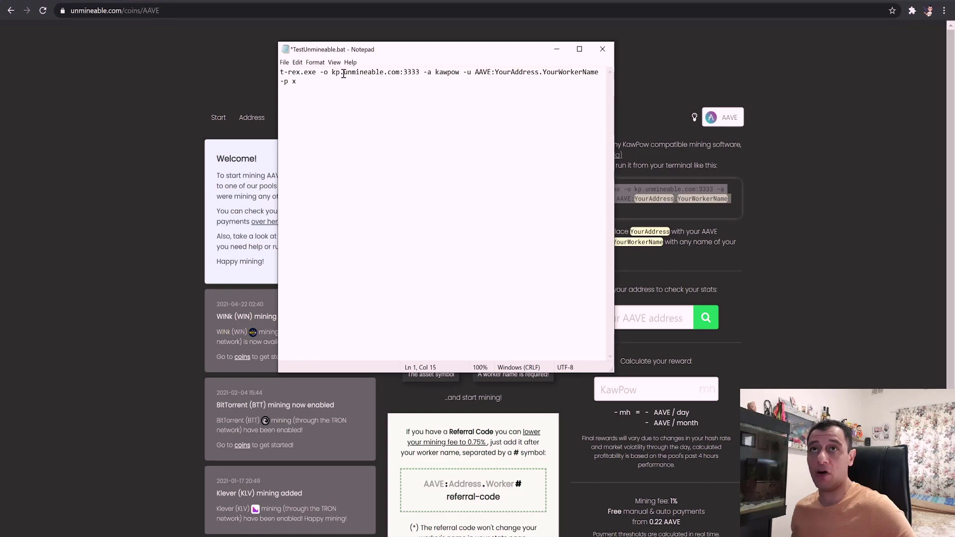
{"action": "left_click", "coordinate": [341, 73]}
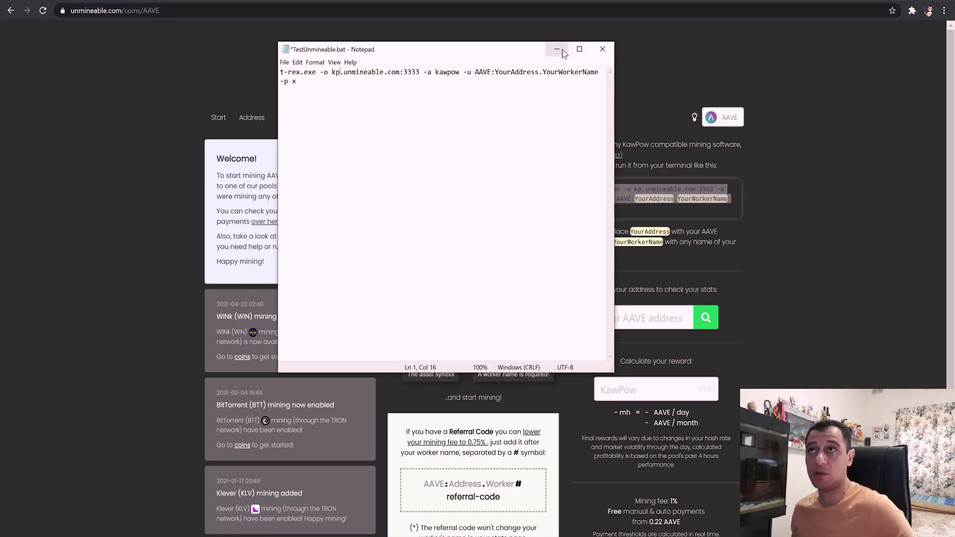
{"action": "left_click_drag", "start_coordinate": [430, 73], "coordinate": [460, 76]}
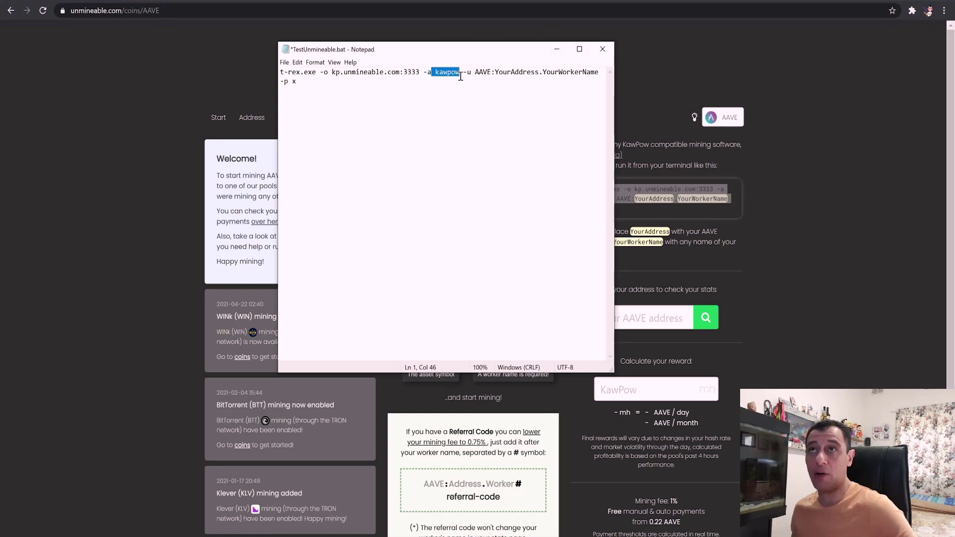
{"action": "left_click", "coordinate": [557, 48]}
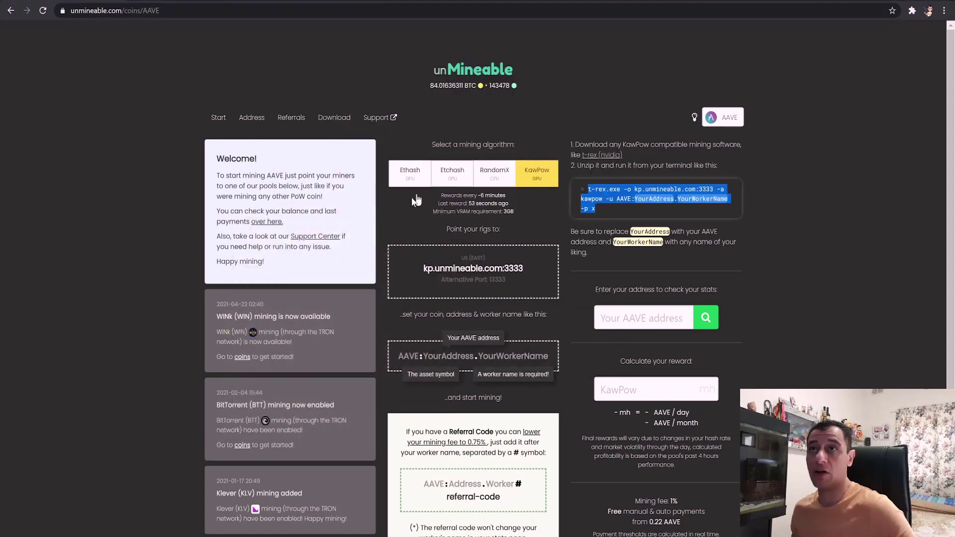
{"action": "left_click", "coordinate": [405, 178]}
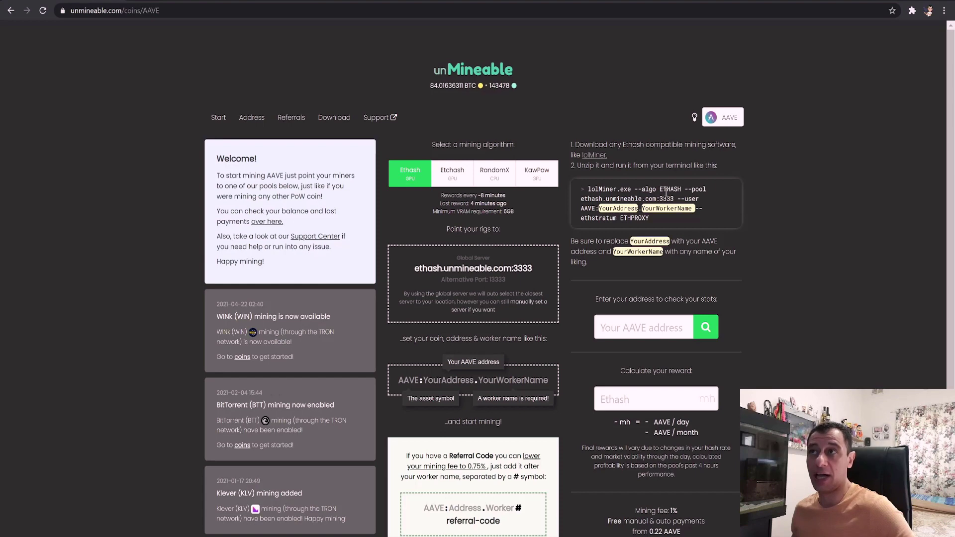
{"action": "left_click_drag", "start_coordinate": [659, 190], "coordinate": [682, 190]}
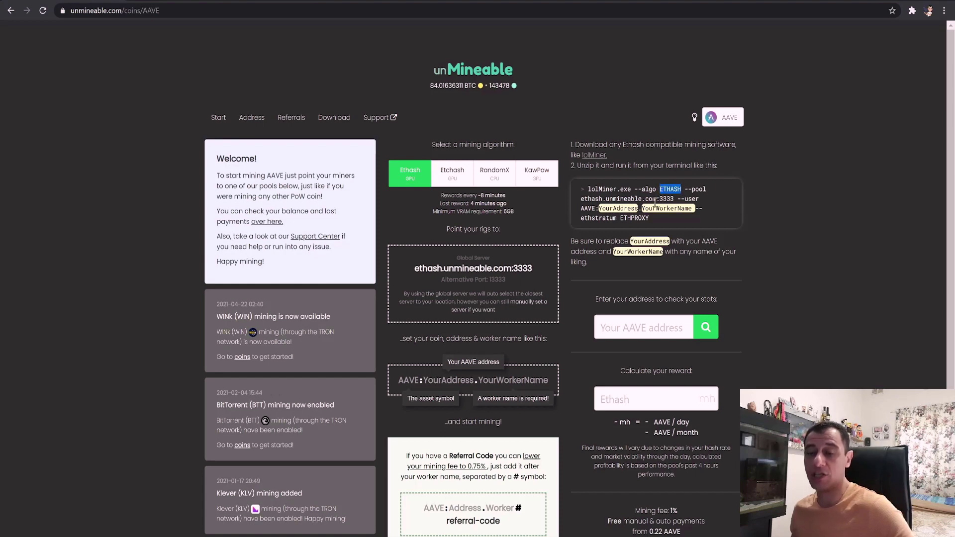
- Switch back to Notepad and change the -a algorithm in the TestUnmineable.bat command to ethash
{"action": "key", "text": "alt+Tab"}
{"action": "left_click", "coordinate": [449, 88]}
{"action": "left_click_drag", "start_coordinate": [431, 75], "coordinate": [428, 76]}
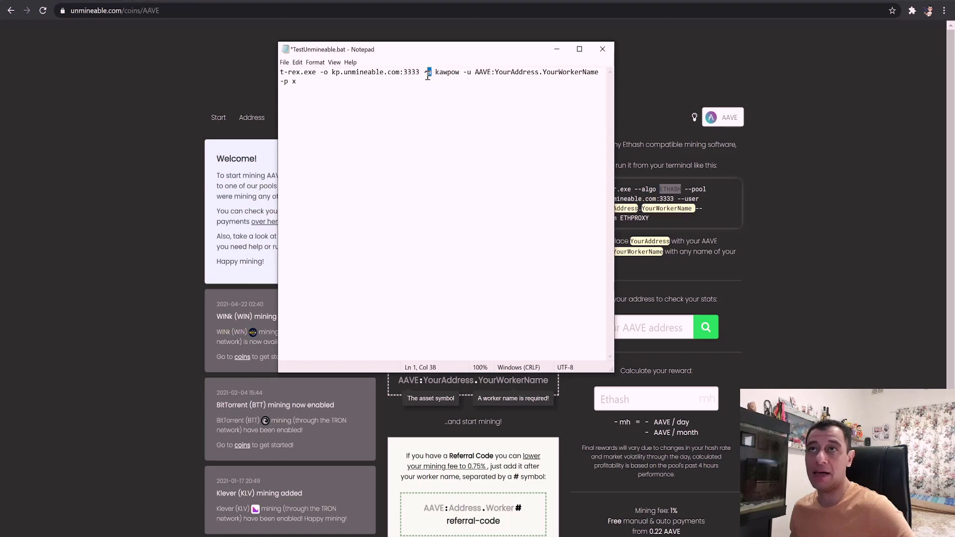
{"action": "left_click_drag", "start_coordinate": [490, 54], "coordinate": [403, 128]}
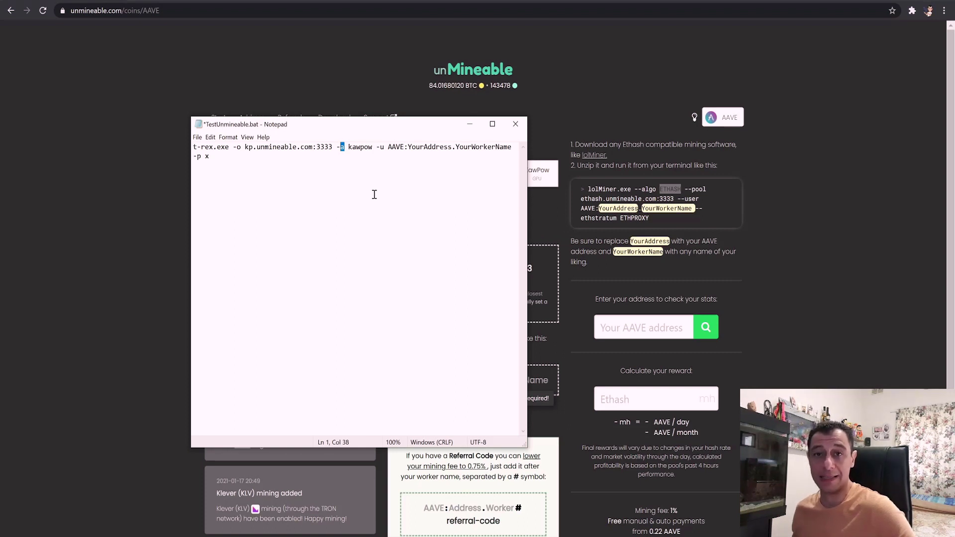
{"action": "left_click", "coordinate": [372, 148]}
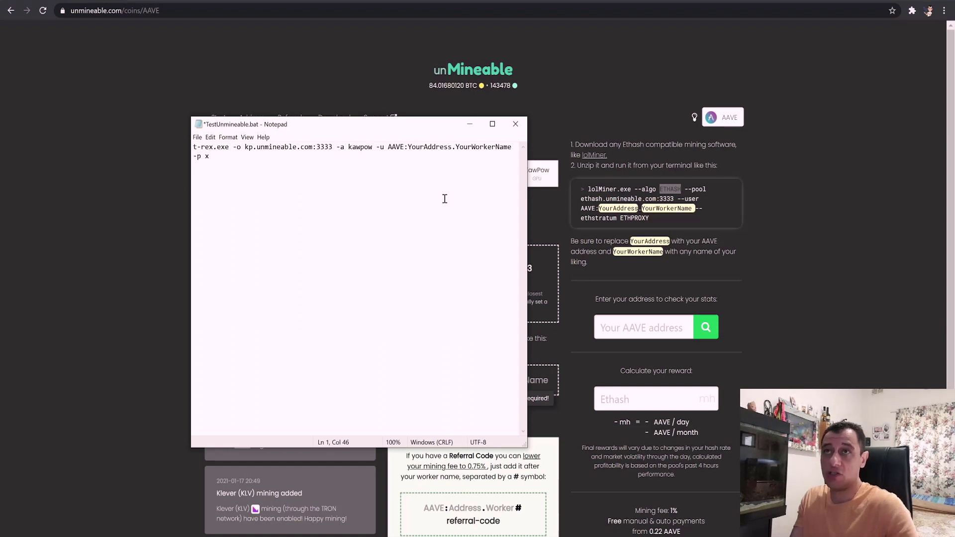
{"action": "key", "text": "BackSpace"}
{"action": "key", "text": "BackSpace"}
{"action": "key", "text": "BackSpace"}
{"action": "key", "text": "BackSpace"}
{"action": "type", "text": "ethash"}
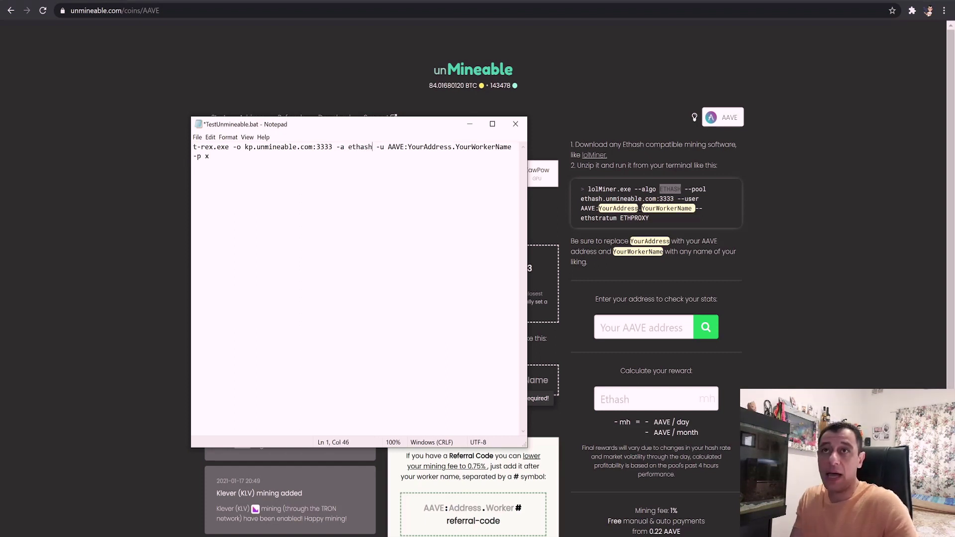
- Examine the coin symbol, YourAddress and YourWorkerName parts of the command's -u parameter
{"action": "key", "text": "shift+Right"}
{"action": "key", "text": "shift+Right"}
{"action": "key", "text": "shift+Right"}
{"action": "key", "text": "shift+Right"}
{"action": "key", "text": "shift+Right"}
{"action": "key", "text": "Right"}
{"action": "key", "text": "shift+Right"}
{"action": "key", "text": "shift+Right"}
{"action": "key", "text": "shift+Right"}
{"action": "key", "text": "shift+Right"}
{"action": "key", "text": "shift+Right"}
{"action": "key", "text": "shift+Right"}
{"action": "key", "text": "shift+Right"}
{"action": "key", "text": "shift+Right"}
{"action": "key", "text": "shift+Right"}
{"action": "key", "text": "shift+Right"}
{"action": "key", "text": "shift+Right"}
{"action": "key", "text": "Right"}
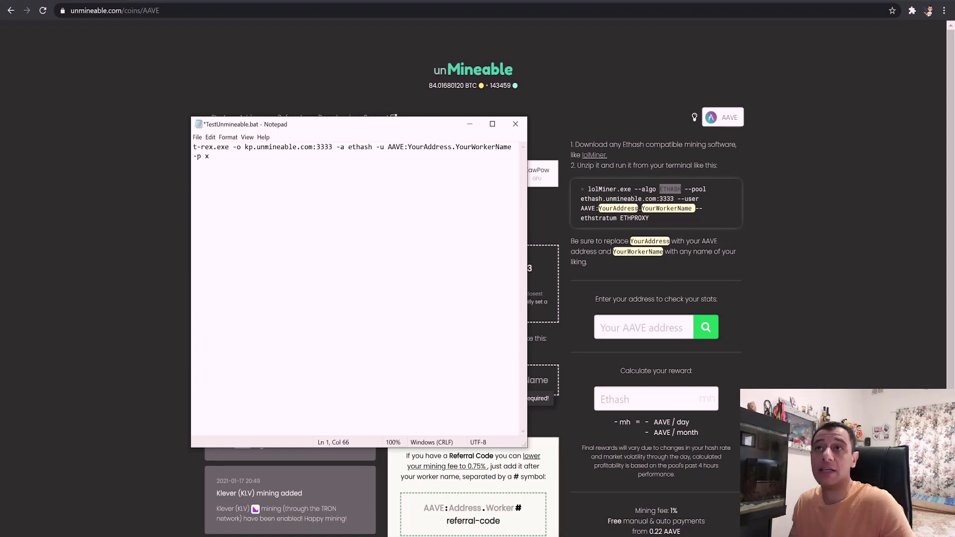
{"action": "double_click", "coordinate": [458, 147]}
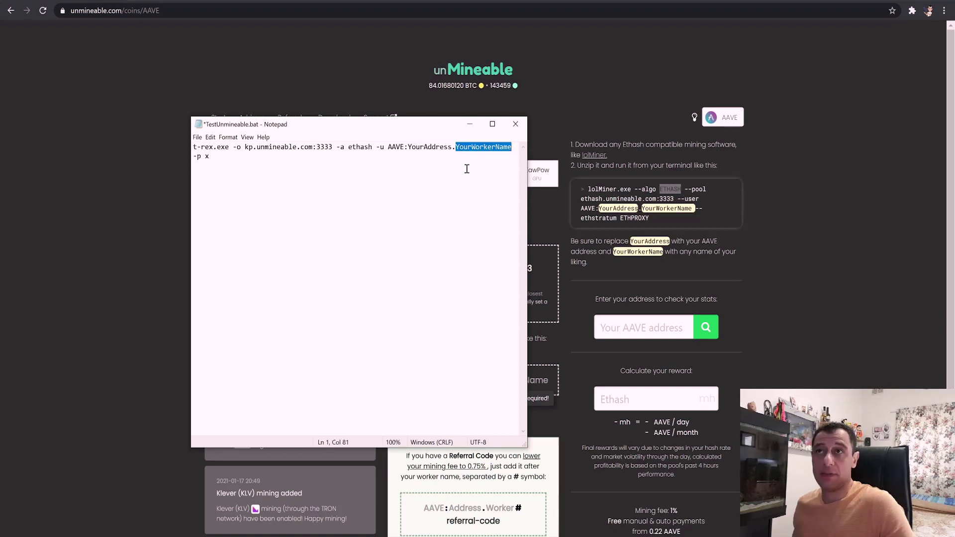
- Try a # referral separator after YourWorkerName and close TestUnmineable.bat without saving
{"action": "left_click", "coordinate": [513, 154]}
{"action": "left_click", "coordinate": [513, 147]}
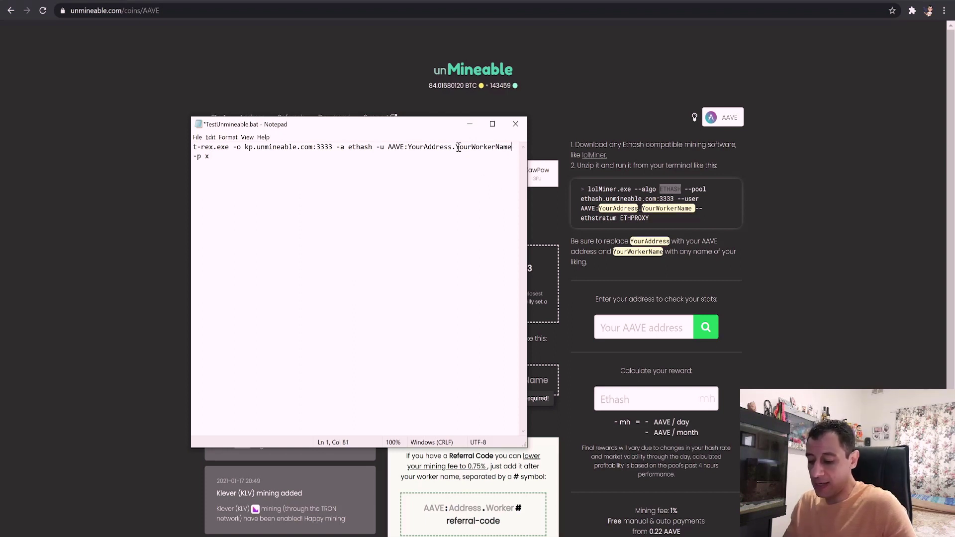
{"action": "type", "text": "#"}
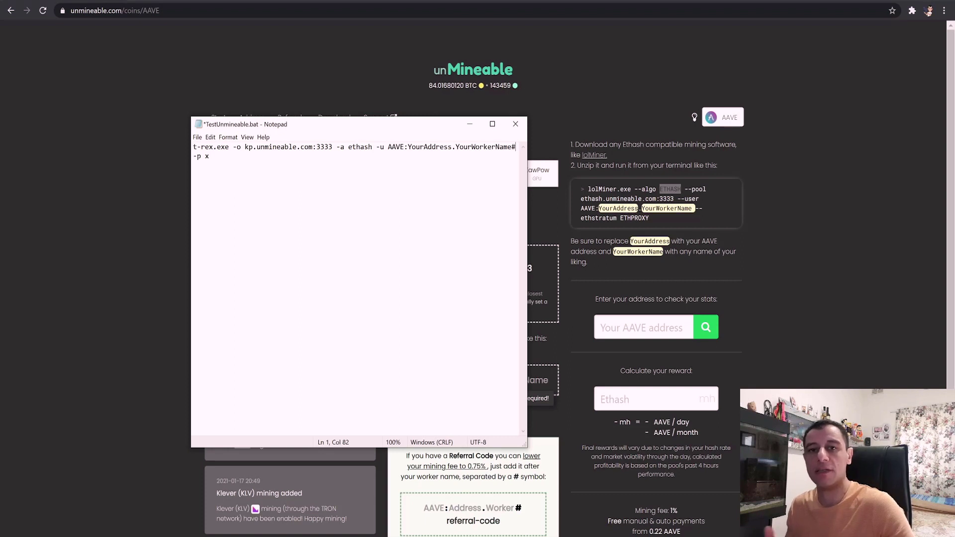
{"action": "key", "text": "BackSpace"}
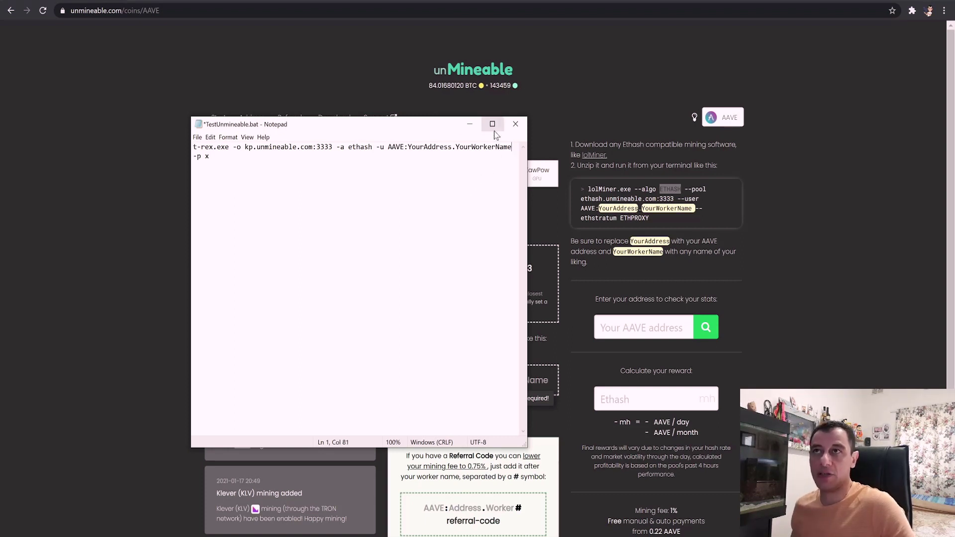
{"action": "left_click", "coordinate": [516, 132]}
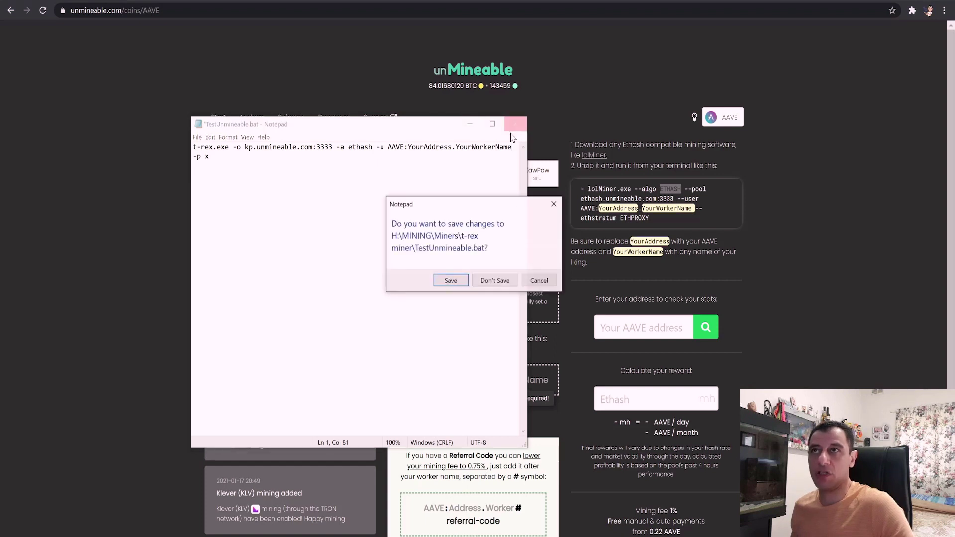
{"action": "left_click", "coordinate": [500, 287]}
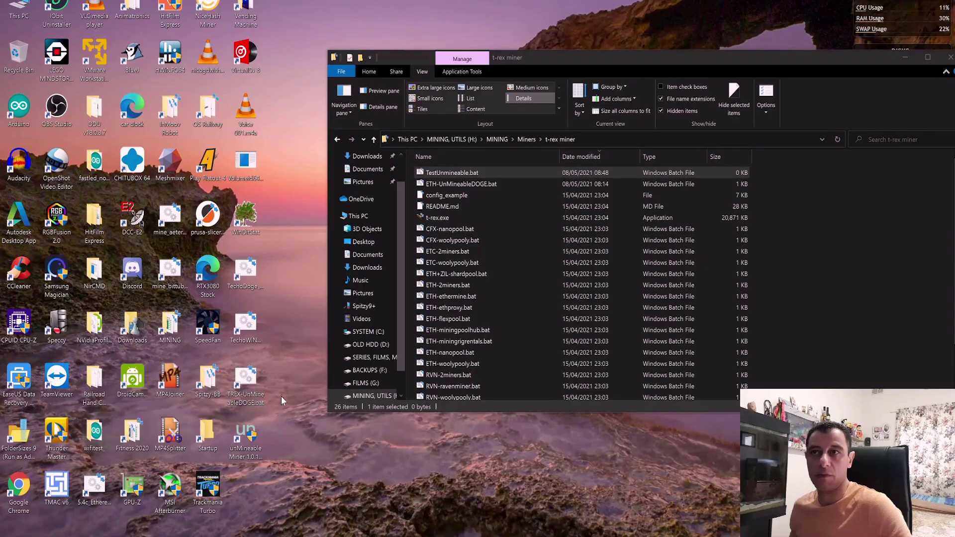
- Open the desktop shortcut to ETH-UnMineableDOGE.bat for editing to view its miner command, and close it
{"action": "right_click", "coordinate": [251, 396]}
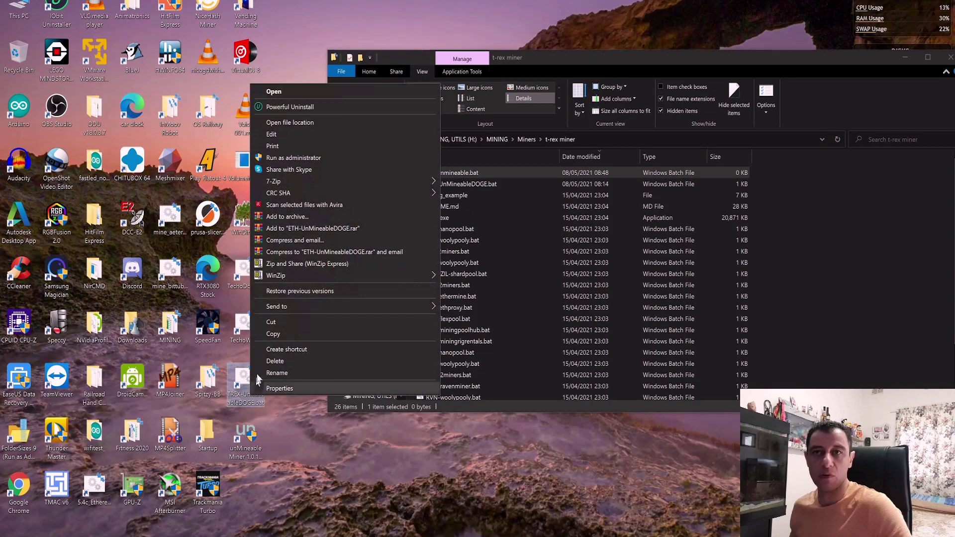
{"action": "left_click", "coordinate": [272, 138]}
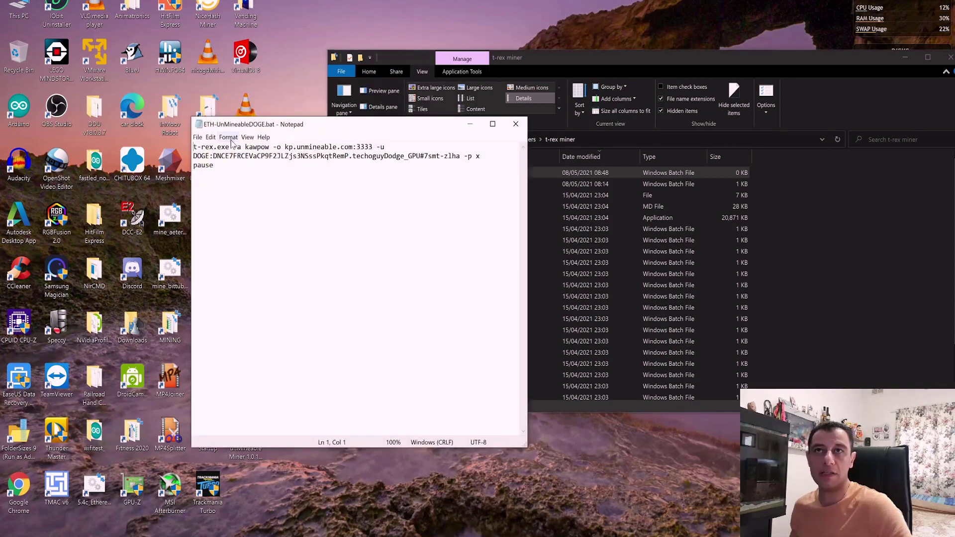
{"action": "key", "text": "alt+F4"}
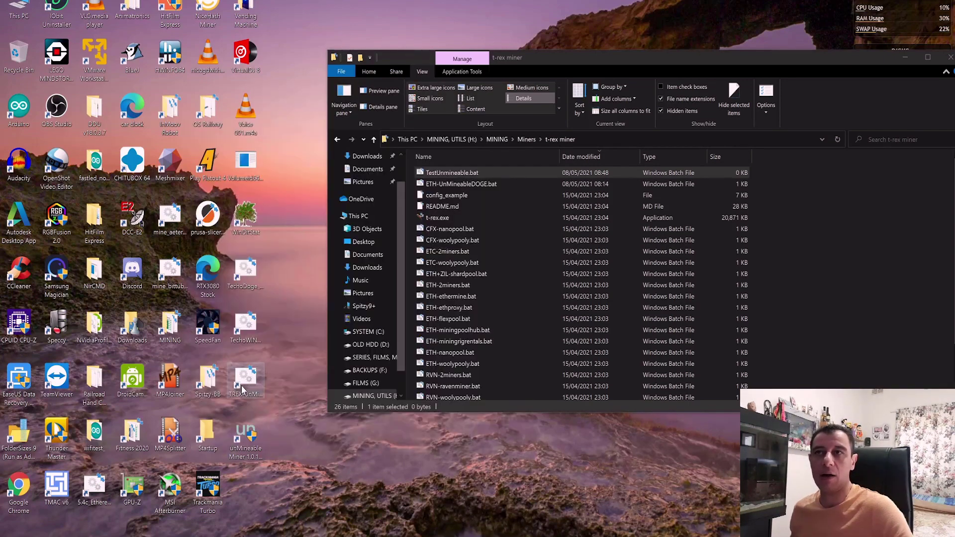
- Open the batch file behind the desktop TREX-UnMineableDOGE shortcut for editing and move its Notepad window clear of the desktop icons
{"action": "right_click", "coordinate": [241, 386]}
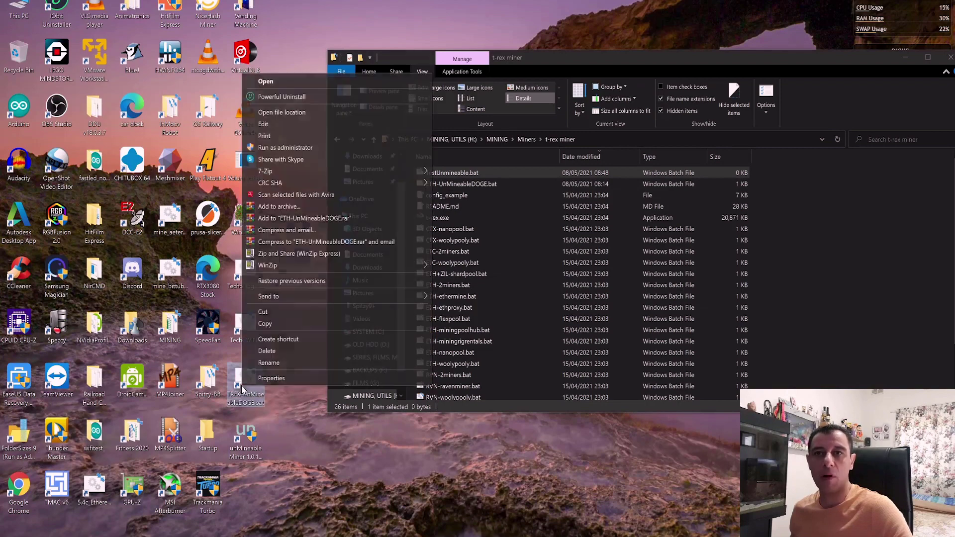
{"action": "left_click", "coordinate": [273, 124]}
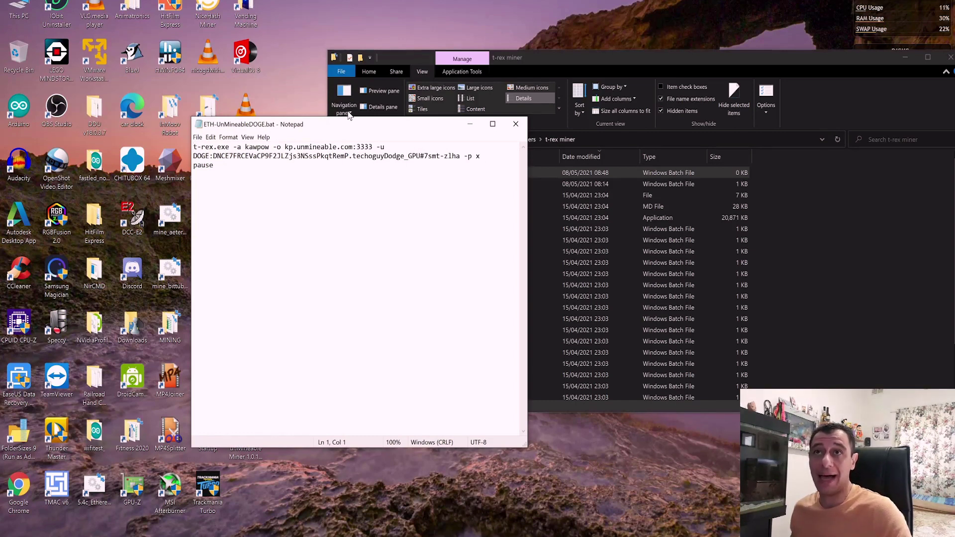
{"action": "left_click_drag", "start_coordinate": [350, 124], "coordinate": [560, 119]}
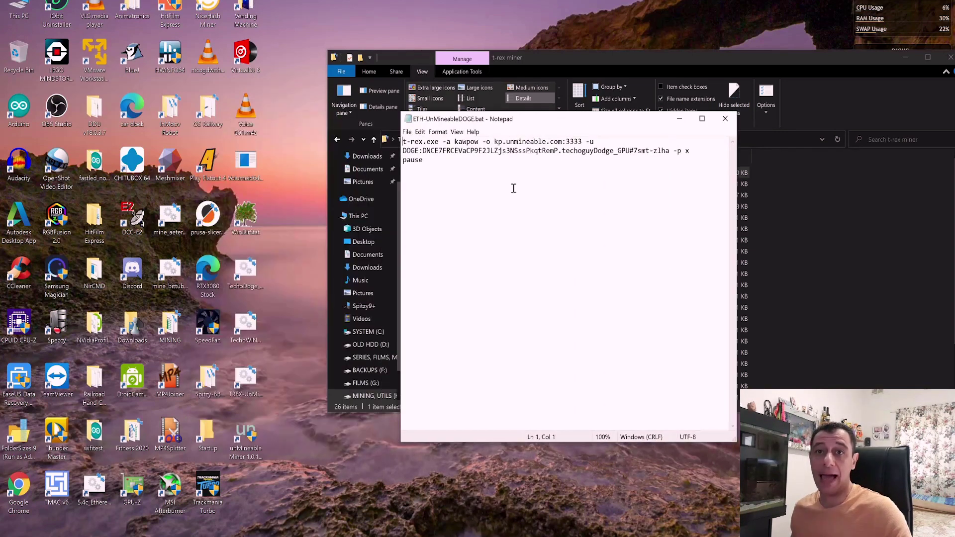
- Run the unMineable Miner desktop shortcut as administrator and return to its mining hardware selection
{"action": "double_click", "coordinate": [246, 446]}
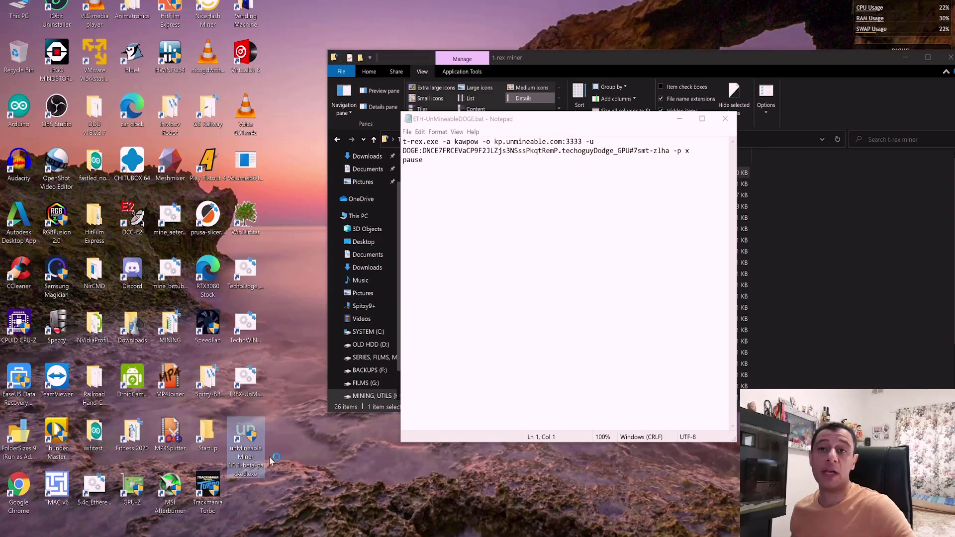
{"action": "right_click", "coordinate": [243, 444]}
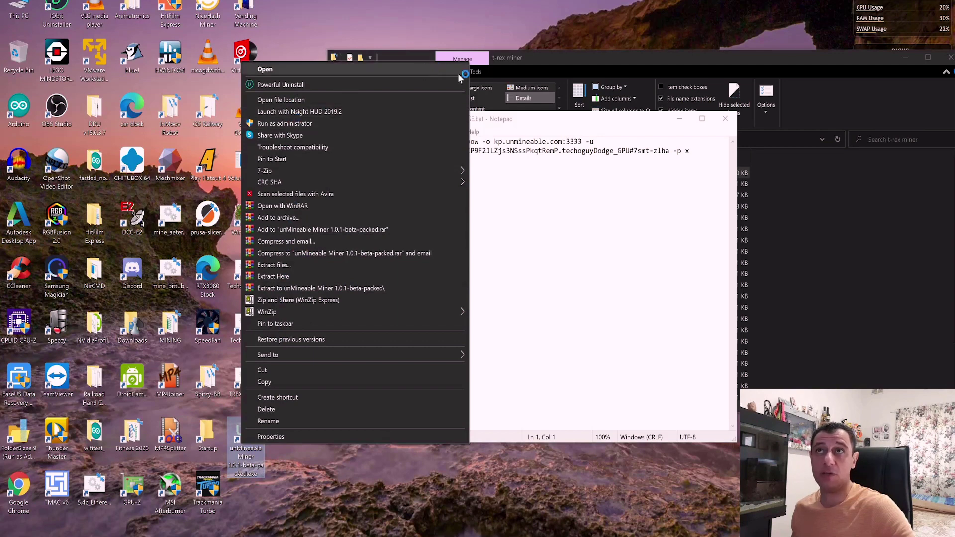
{"action": "left_click", "coordinate": [318, 125]}
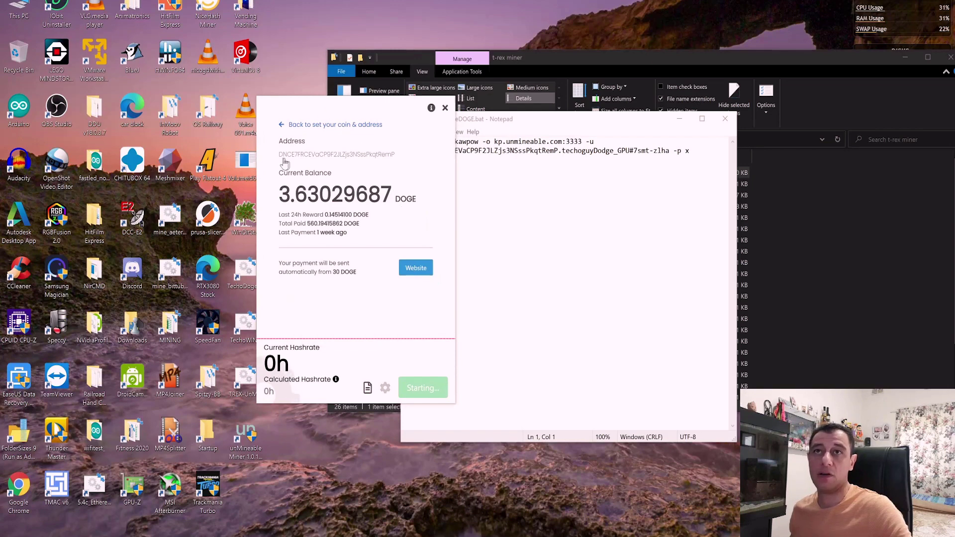
{"action": "left_click", "coordinate": [280, 127]}
{"action": "left_click", "coordinate": [280, 127]}
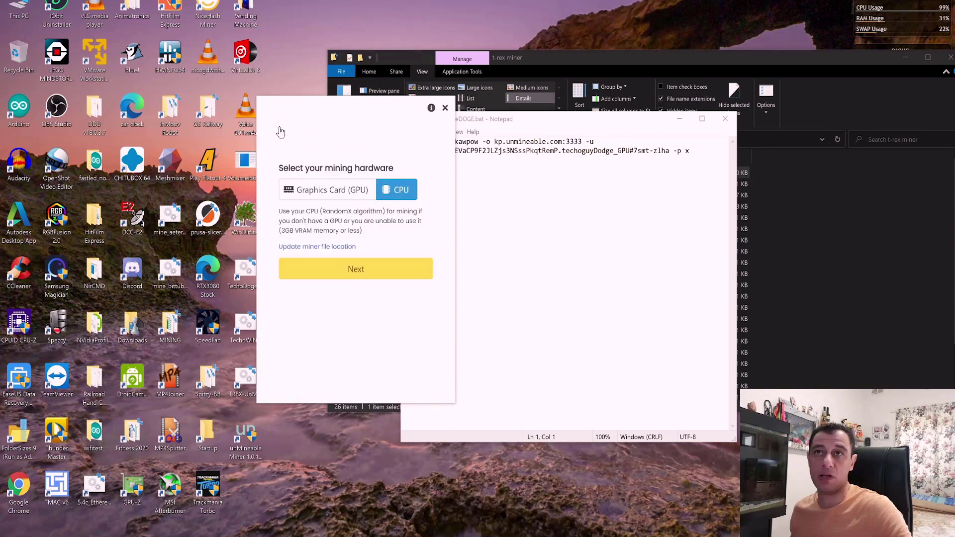
- Choose Graphics Card (GPU) as the mining hardware and inspect the PhoenixMiner.exe file location, cancelling the file browser
{"action": "left_click", "coordinate": [337, 194]}
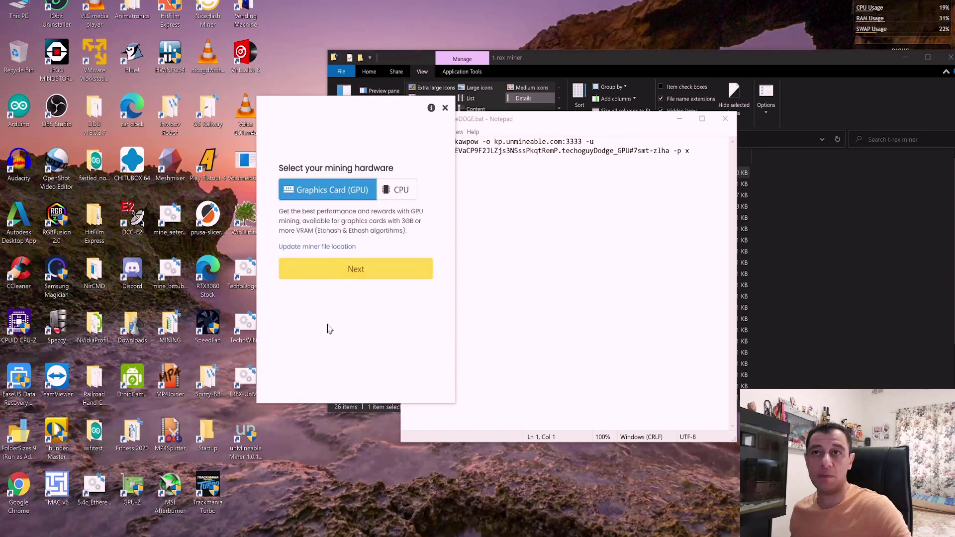
{"action": "left_click", "coordinate": [343, 276]}
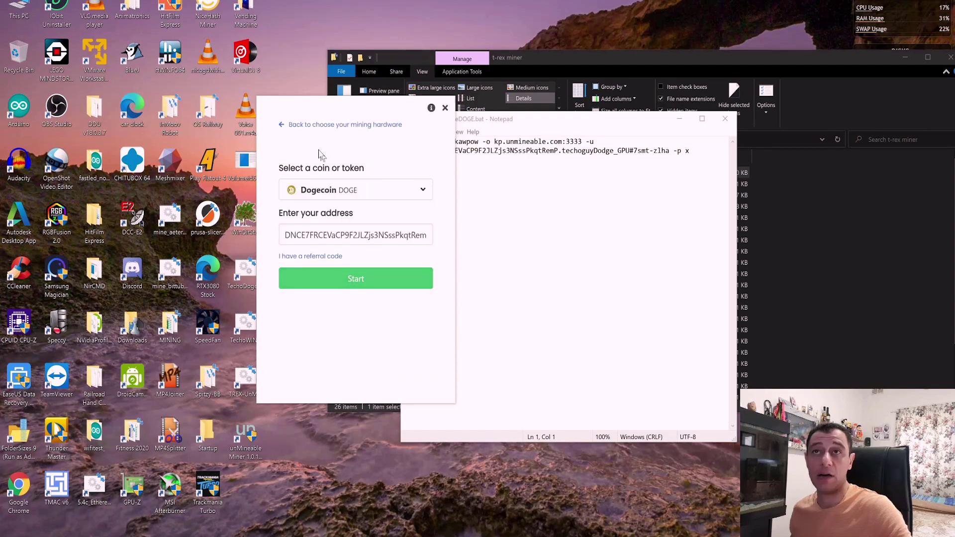
{"action": "left_click", "coordinate": [282, 125]}
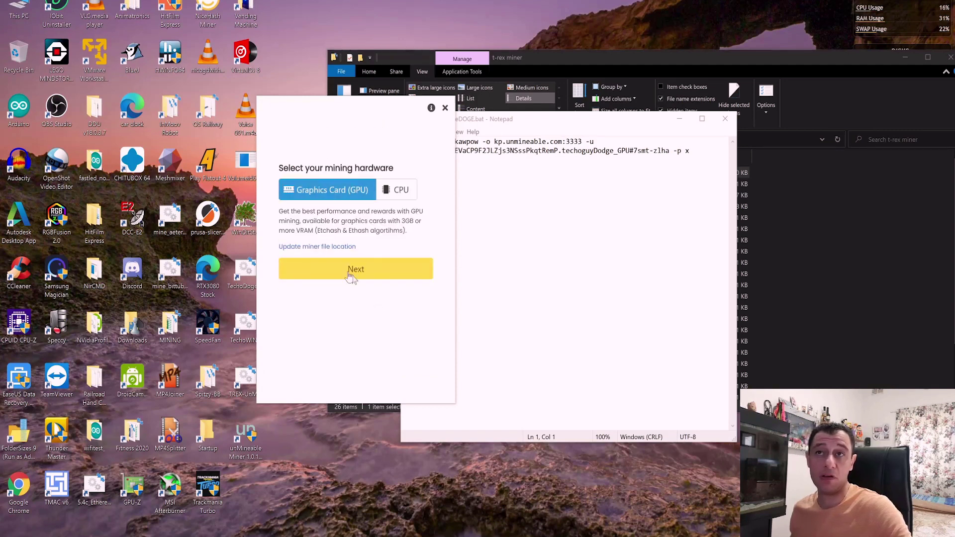
{"action": "left_click", "coordinate": [321, 248]}
{"action": "left_click", "coordinate": [329, 273]}
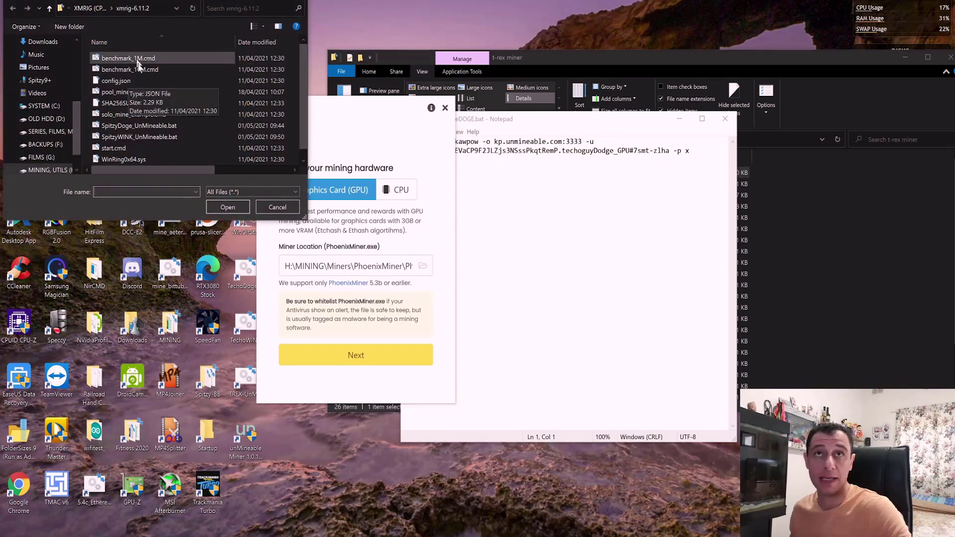
{"action": "left_click", "coordinate": [277, 207]}
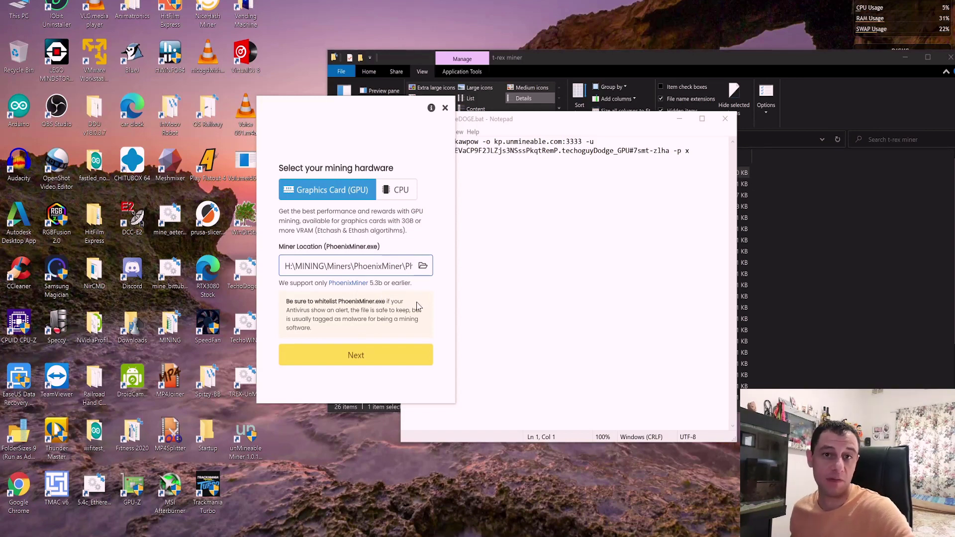
- Start GPU mining of Dogecoin (DOGE) to the prefilled address and review the miner log
{"action": "left_click", "coordinate": [366, 356]}
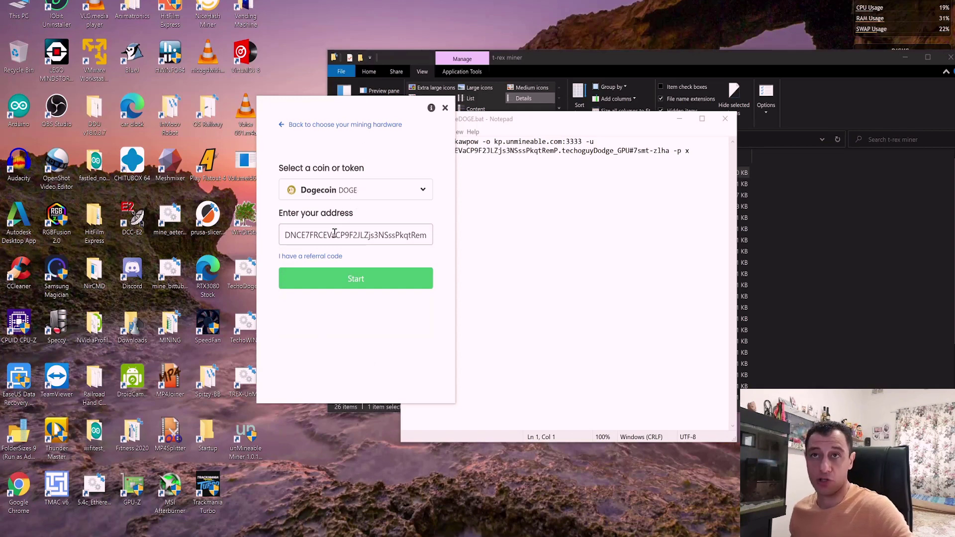
{"action": "left_click", "coordinate": [363, 284]}
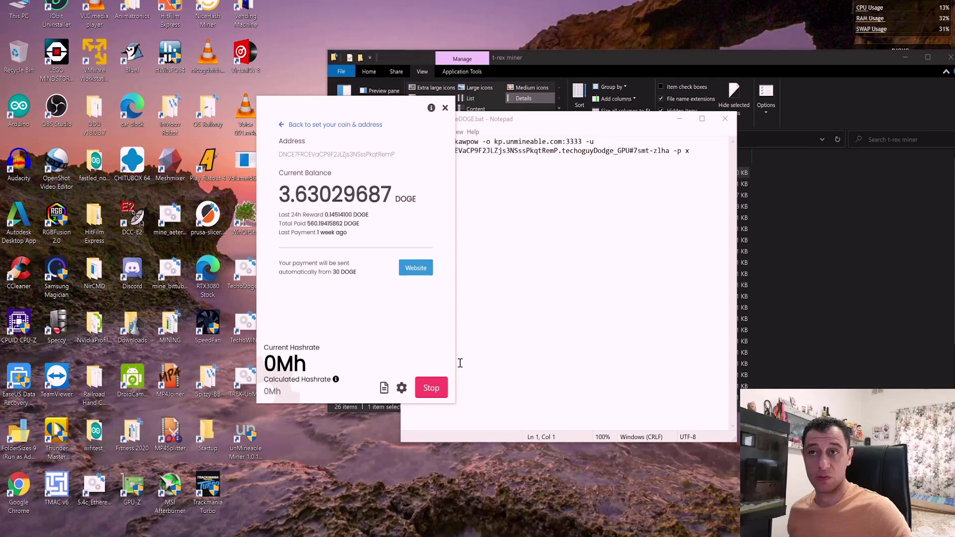
{"action": "left_click", "coordinate": [383, 388]}
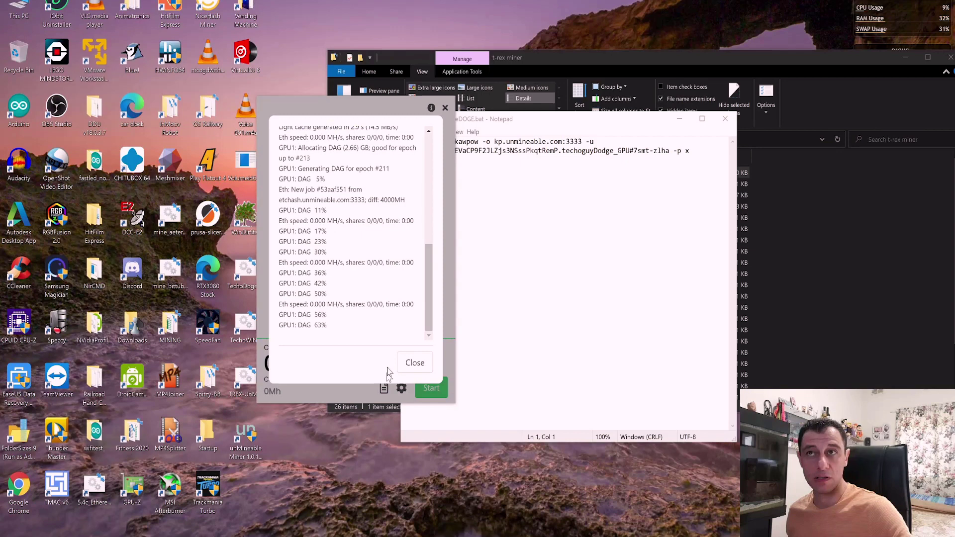
{"action": "scroll", "coordinate": [334, 266], "scroll_direction": "up", "scroll_amount": 10}
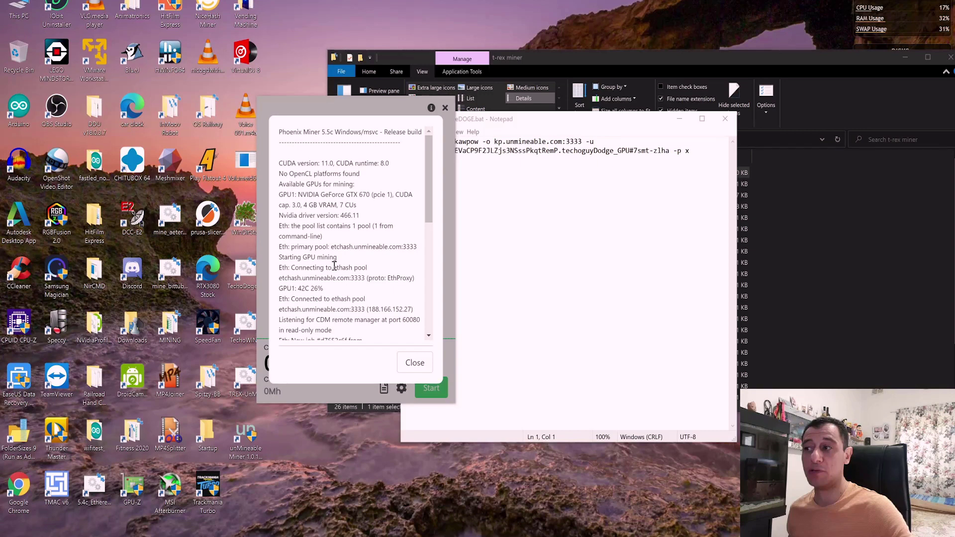
{"action": "scroll", "coordinate": [330, 307], "scroll_direction": "down", "scroll_amount": 3}
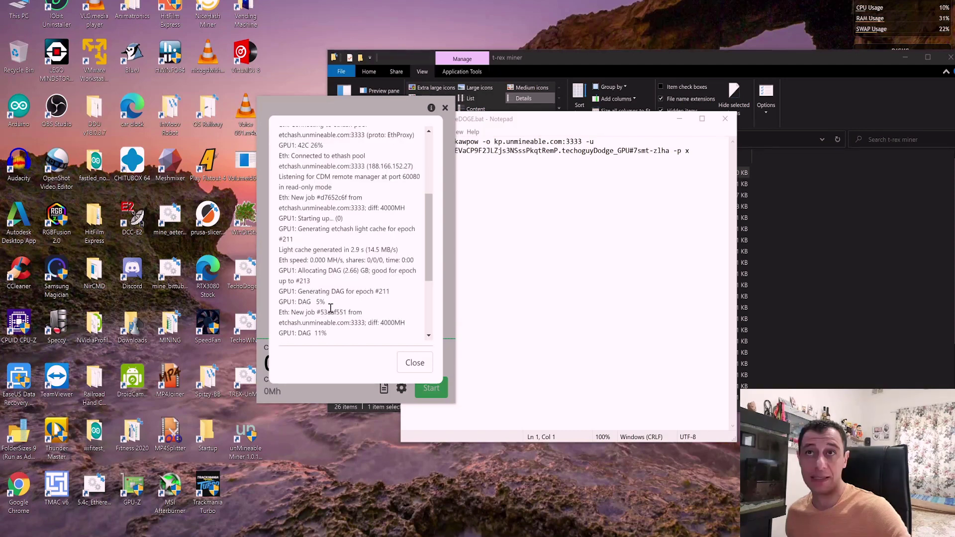
{"action": "scroll", "coordinate": [330, 308], "scroll_direction": "down", "scroll_amount": 3}
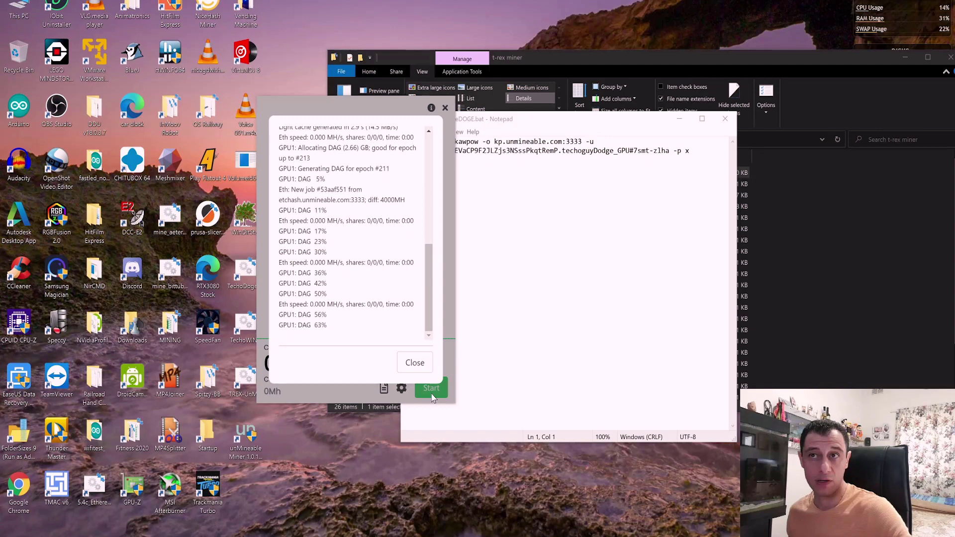
{"action": "left_click", "coordinate": [414, 362]}
{"action": "left_click_drag", "start_coordinate": [275, 388], "coordinate": [236, 388]}
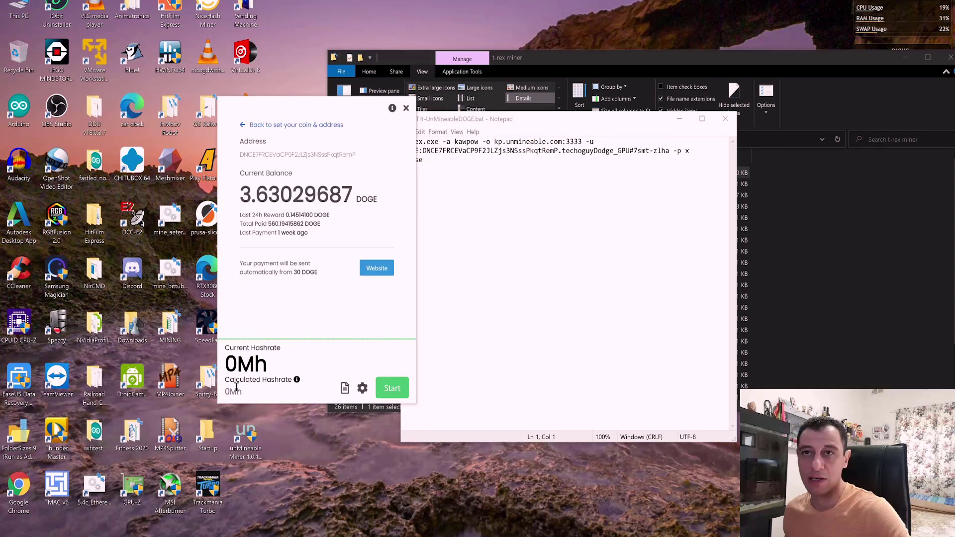
- Test-run the TREX-UnMineableDOGE shortcut, dismiss its paused console, and close ETH-UnMineableDOGE.bat in Notepad
{"action": "left_click", "coordinate": [526, 212]}
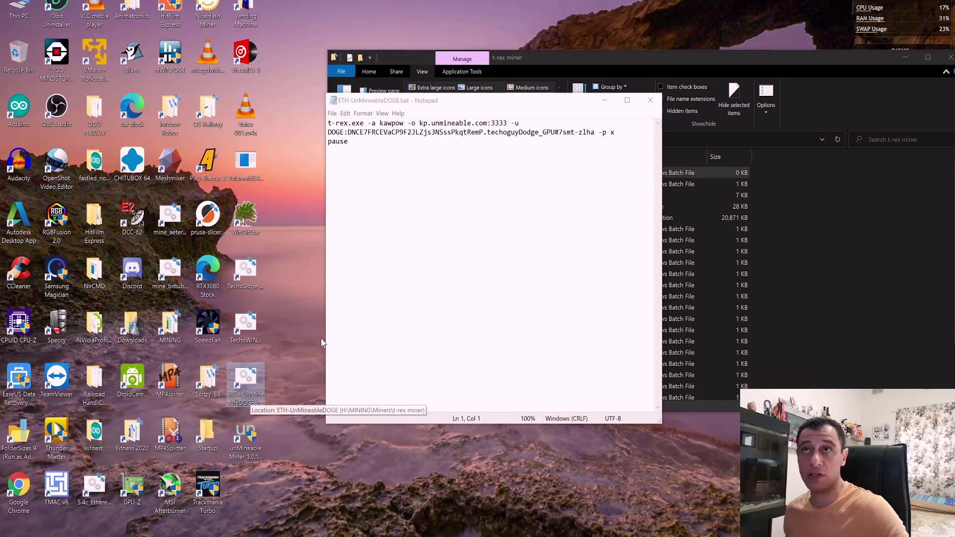
{"action": "left_click", "coordinate": [337, 149]}
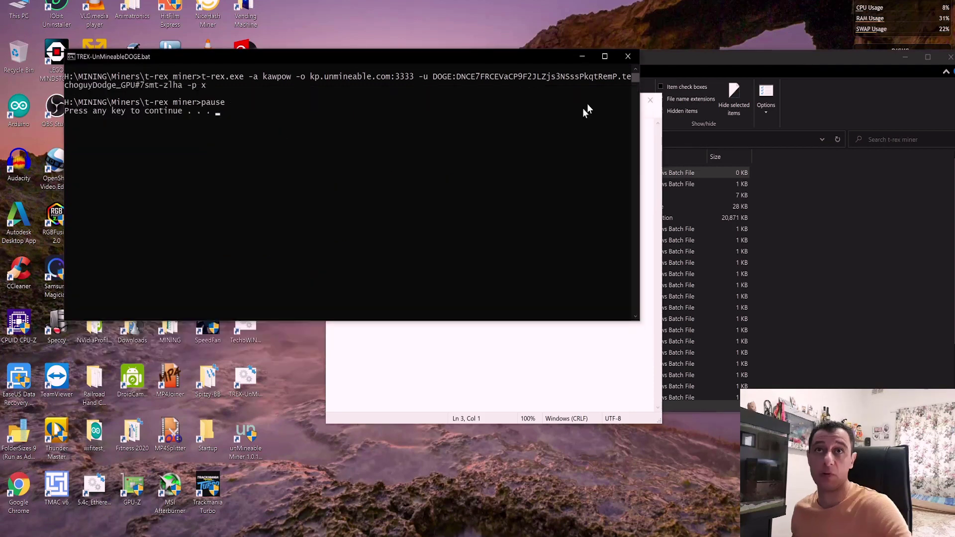
{"action": "key", "text": "Return"}
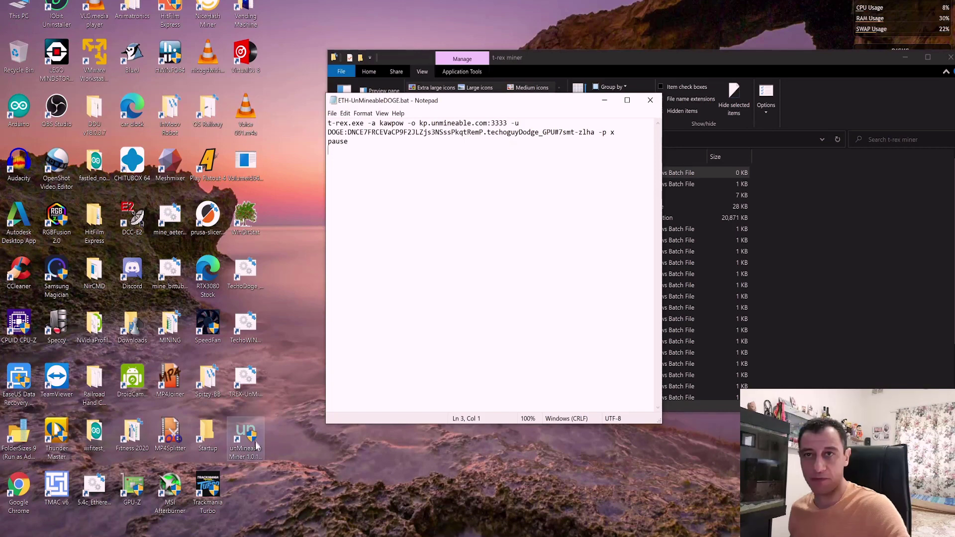
{"action": "left_click", "coordinate": [650, 101]}
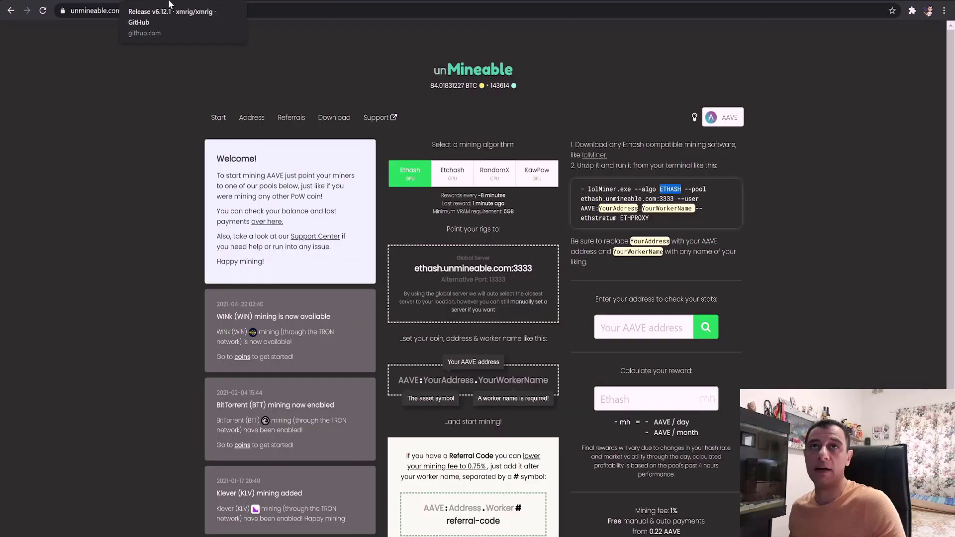
- Review the Windows downloads on the xmrig v6.12.1 and T-Rex 0.15.3 GitHub release pages in Chrome
{"action": "left_click", "coordinate": [168, 4]}
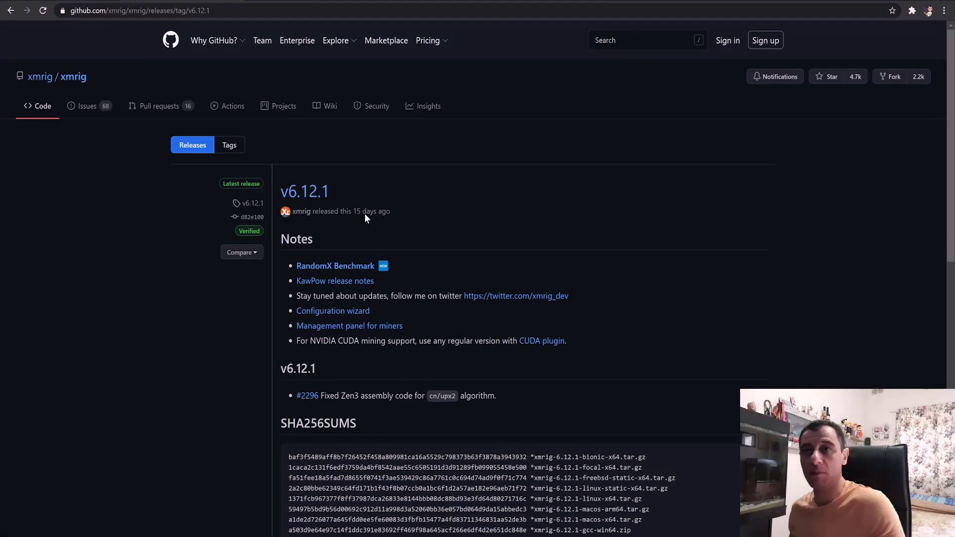
{"action": "scroll", "coordinate": [422, 320], "scroll_direction": "down", "scroll_amount": 10}
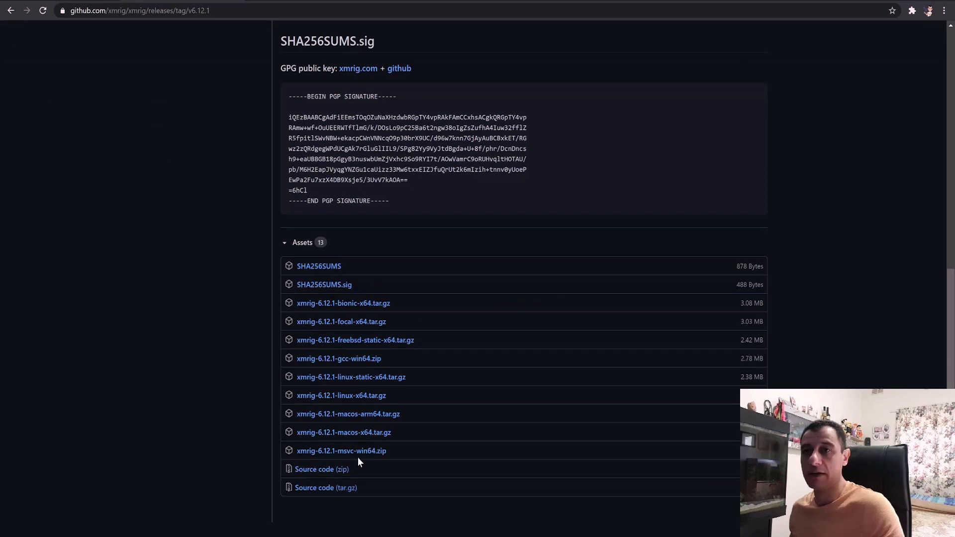
{"action": "left_click", "coordinate": [290, 1]}
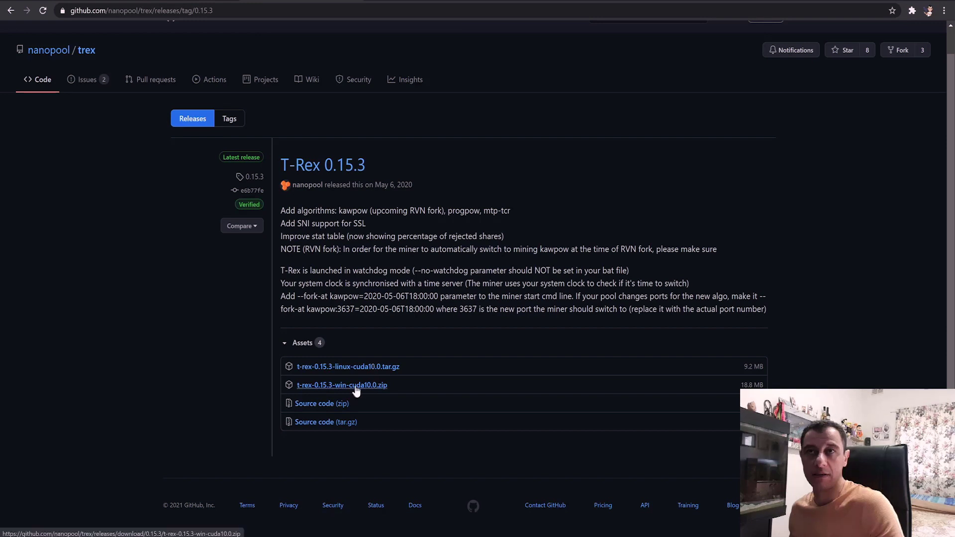
{"action": "key", "text": "ctrl+shift+Tab"}
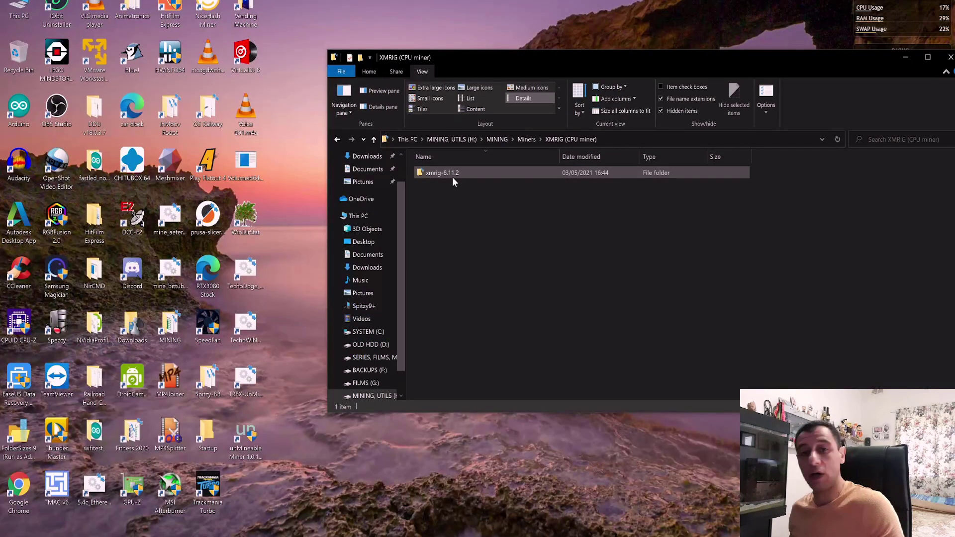
- Switch to File Explorer, open the xmrig-6.11.2 folder and check the run-as-administrator compatibility setting of xmrig.exe
{"action": "left_click", "coordinate": [456, 178]}
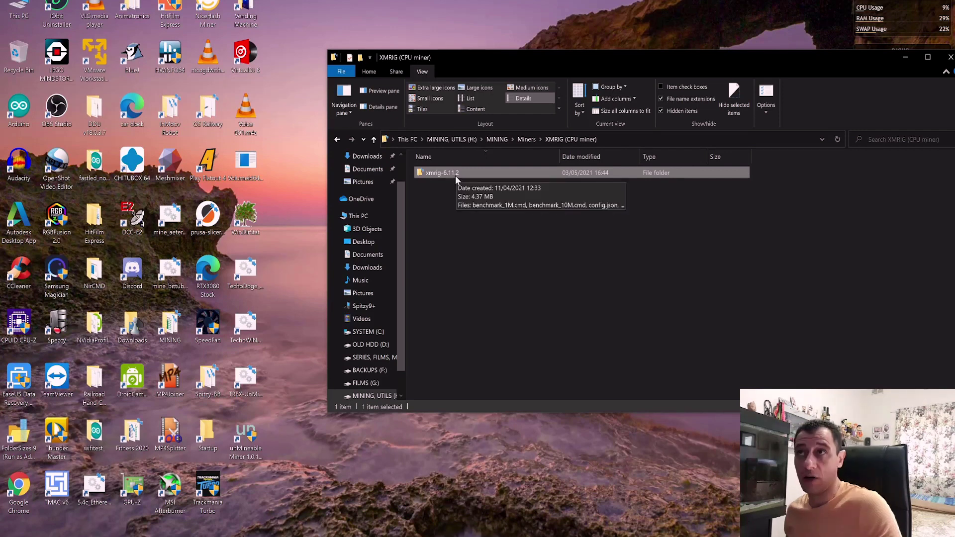
{"action": "double_click", "coordinate": [455, 175]}
{"action": "left_click", "coordinate": [439, 287]}
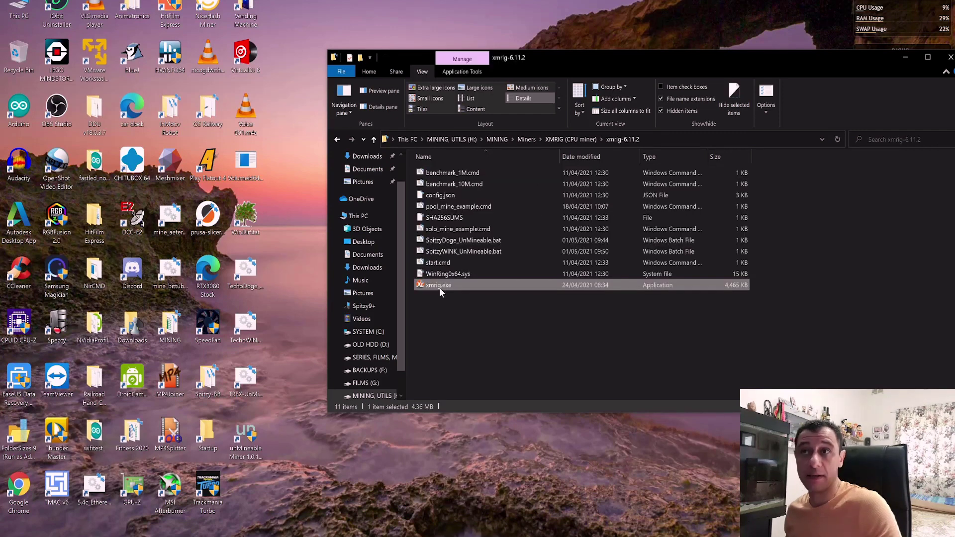
{"action": "key", "text": "alt+Return"}
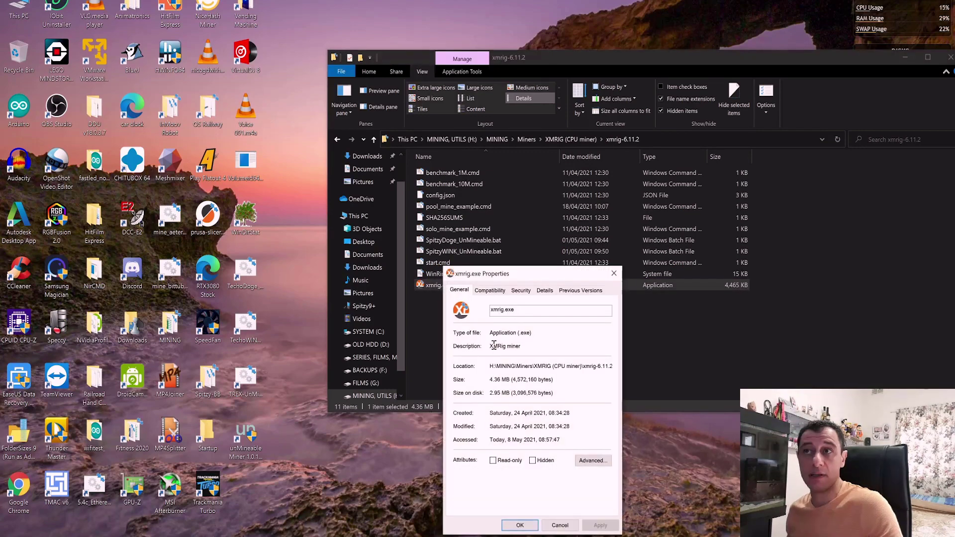
{"action": "left_click", "coordinate": [490, 290]}
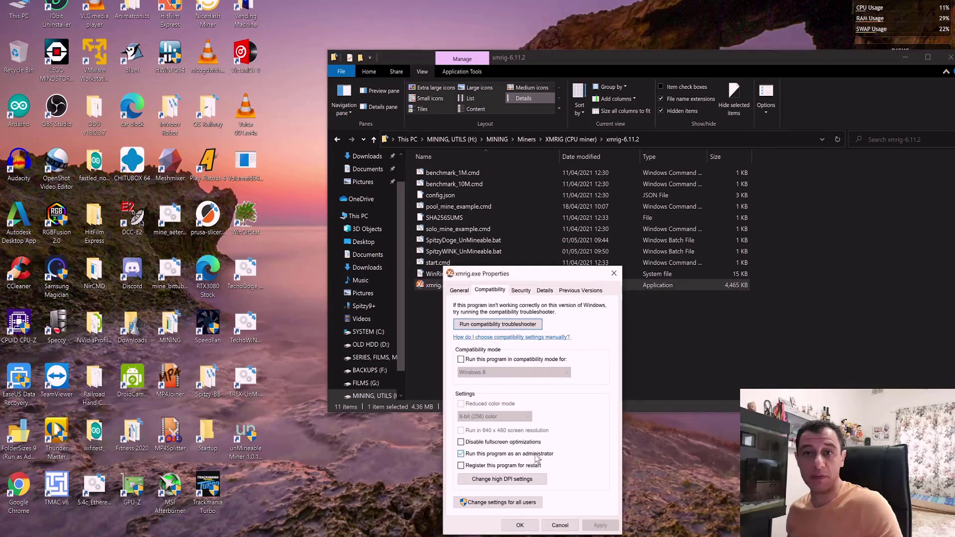
{"action": "key", "text": "Return"}
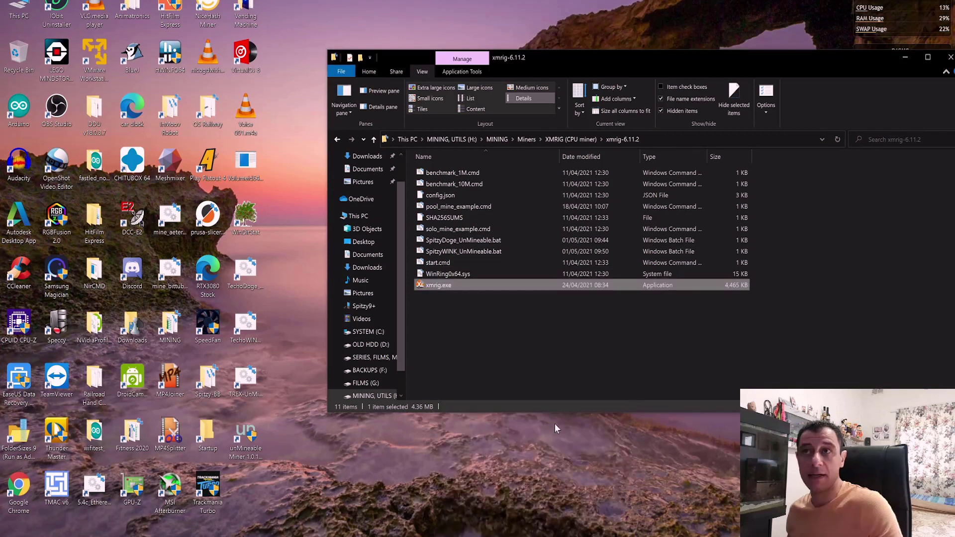
- Point out the SpitzyDoge_UnMineable.bat and SpitzyWINK_UnMineable.bat launch files in the xmrig-6.11.2 folder by selecting each one
{"action": "left_click", "coordinate": [482, 323]}
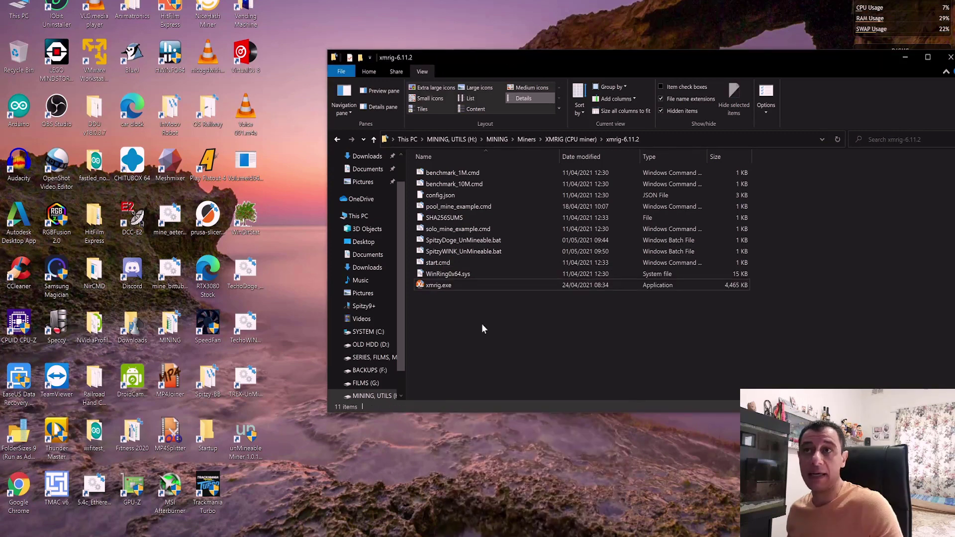
{"action": "left_click", "coordinate": [464, 241]}
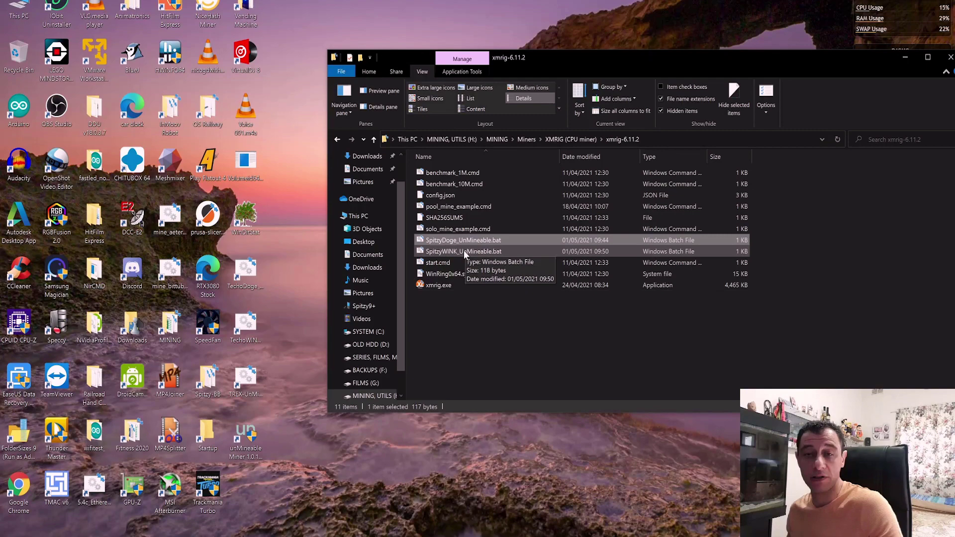
{"action": "left_click", "coordinate": [463, 252]}
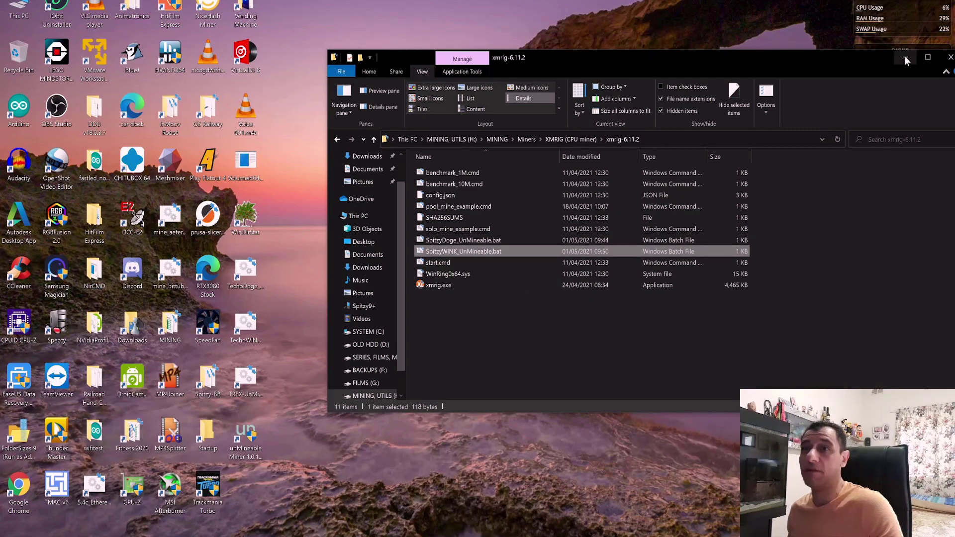
- Minimize File Explorer and open the TechoWINK_UnMineable shortcut's batch file from the desktop for editing in Notepad
{"action": "left_click", "coordinate": [905, 59]}
{"action": "left_click", "coordinate": [244, 271]}
{"action": "left_click", "coordinate": [253, 332]}
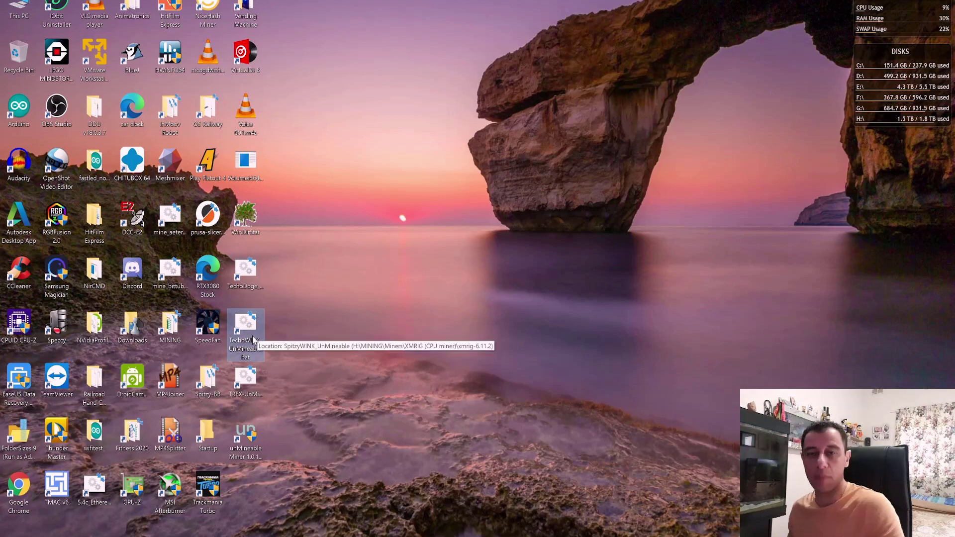
{"action": "right_click", "coordinate": [253, 340]}
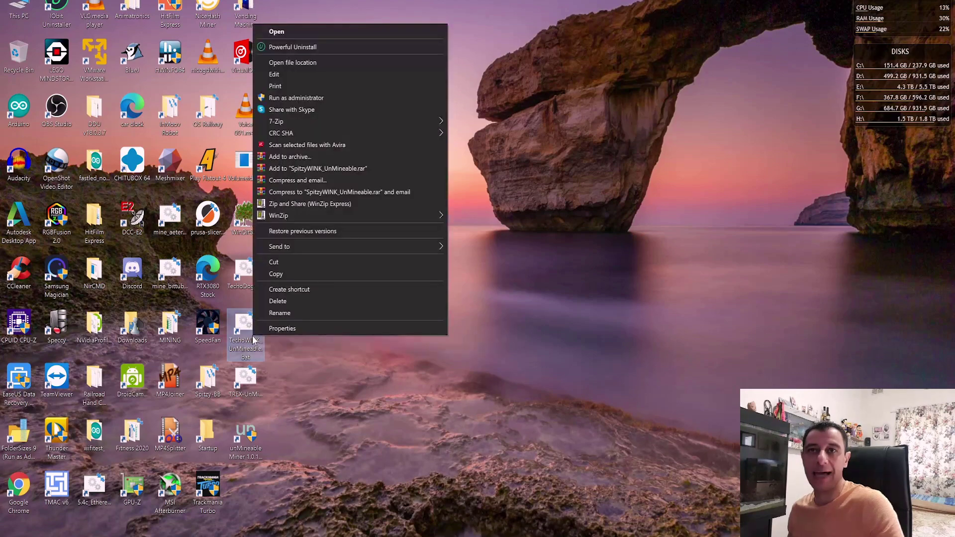
{"action": "left_click", "coordinate": [317, 75]}
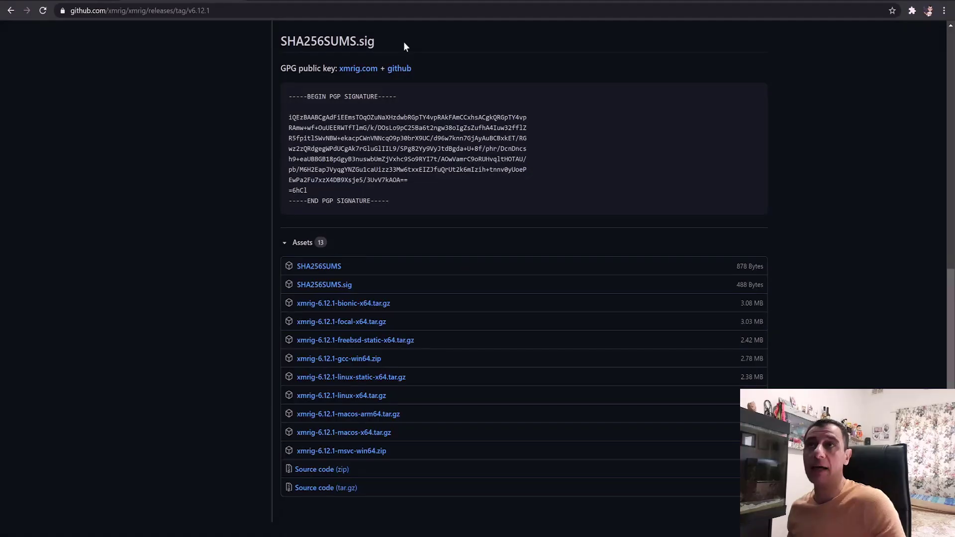
- Switch to unMineable in Chrome, find the coin "wink", choose the RandomX algorithm and highlight the sample xmrig.exe command
{"action": "left_click", "coordinate": [72, 1]}
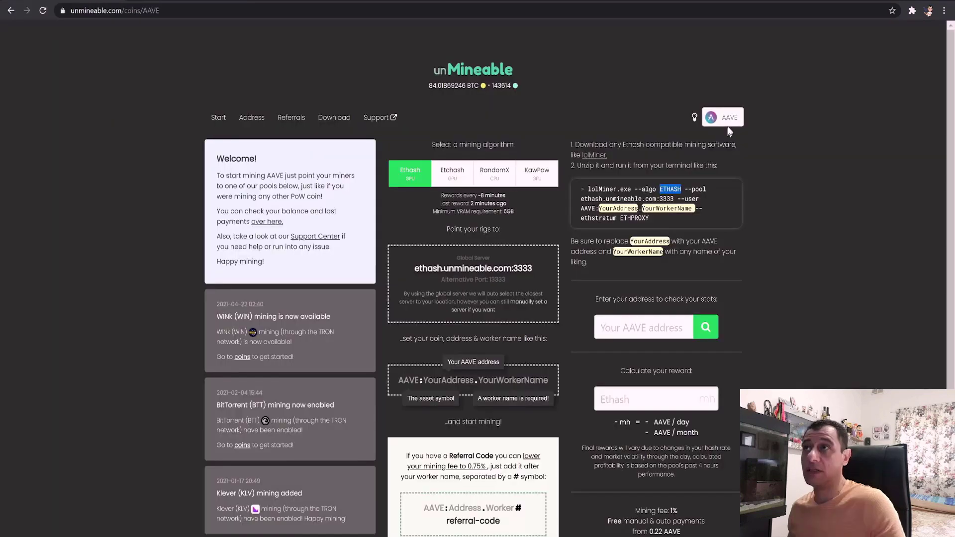
{"action": "left_click", "coordinate": [727, 125]}
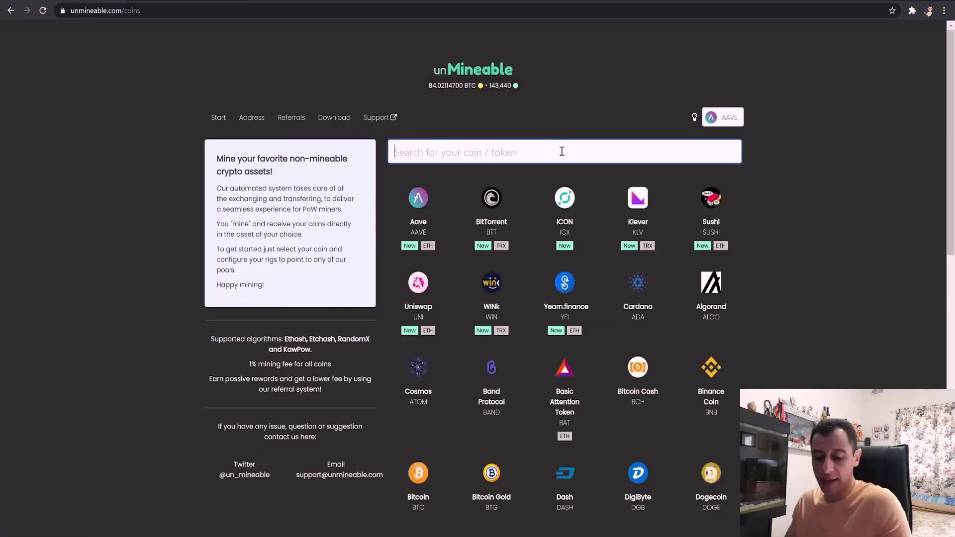
{"action": "type", "text": "wink"}
{"action": "left_click", "coordinate": [416, 232]}
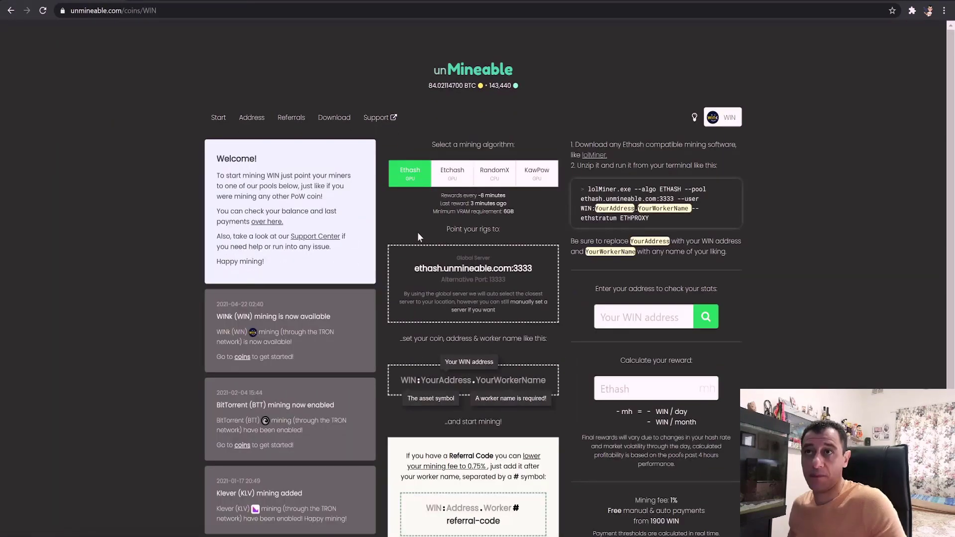
{"action": "left_click", "coordinate": [494, 184]}
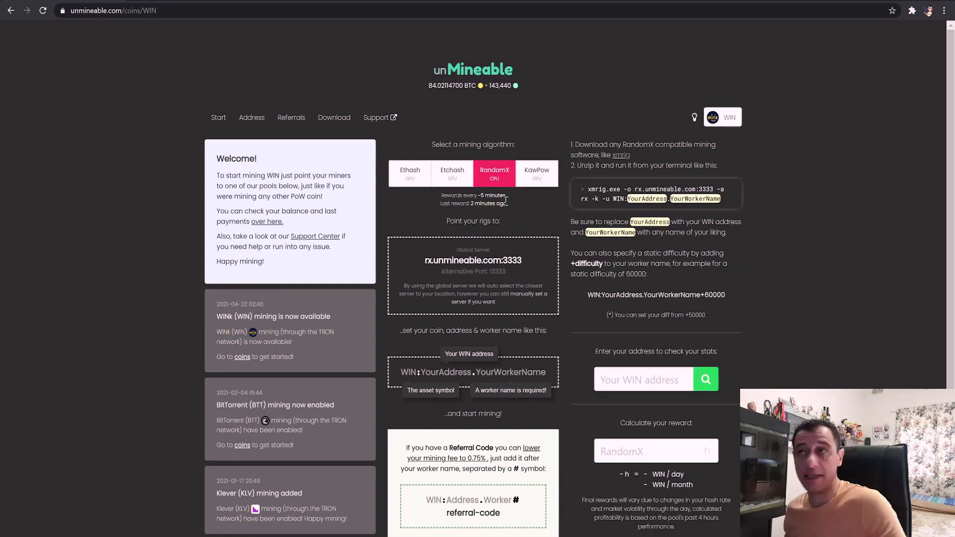
{"action": "left_click_drag", "start_coordinate": [588, 190], "coordinate": [682, 229]}
- Bring SpitzyWINK_UnMineable.bat beside the web page's sample command and highlight its -o option and rx-eu server prefix
{"action": "left_click", "coordinate": [194, 534]}
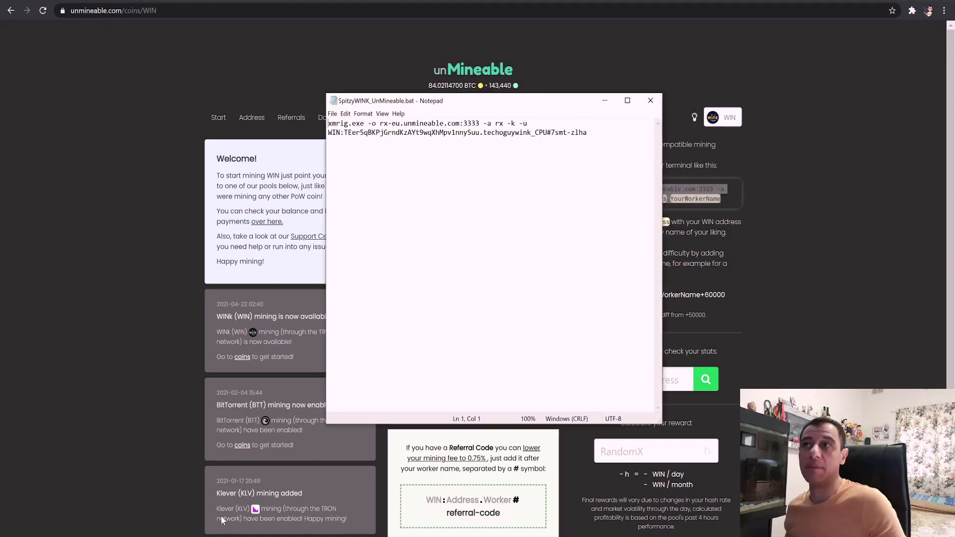
{"action": "left_click_drag", "start_coordinate": [557, 101], "coordinate": [759, 226]}
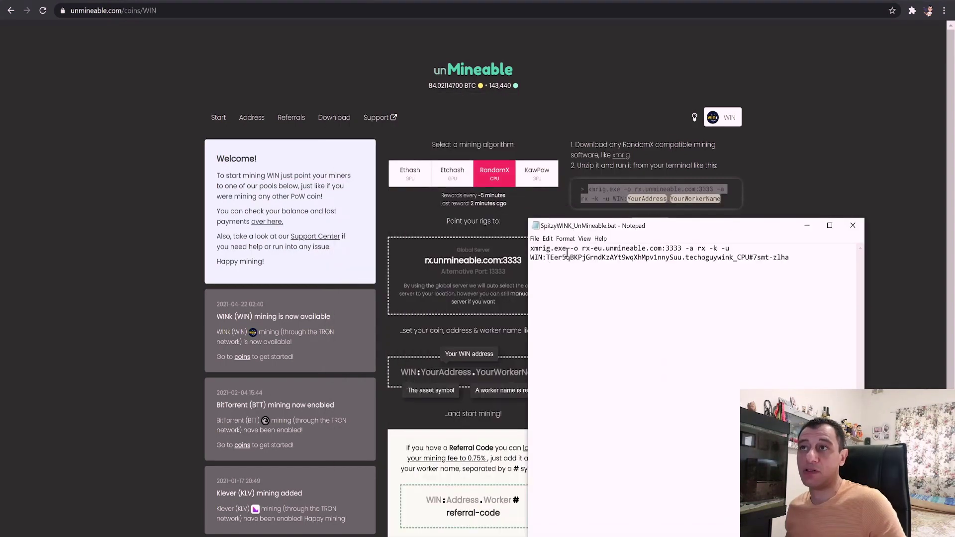
{"action": "left_click_drag", "start_coordinate": [574, 249], "coordinate": [578, 249]}
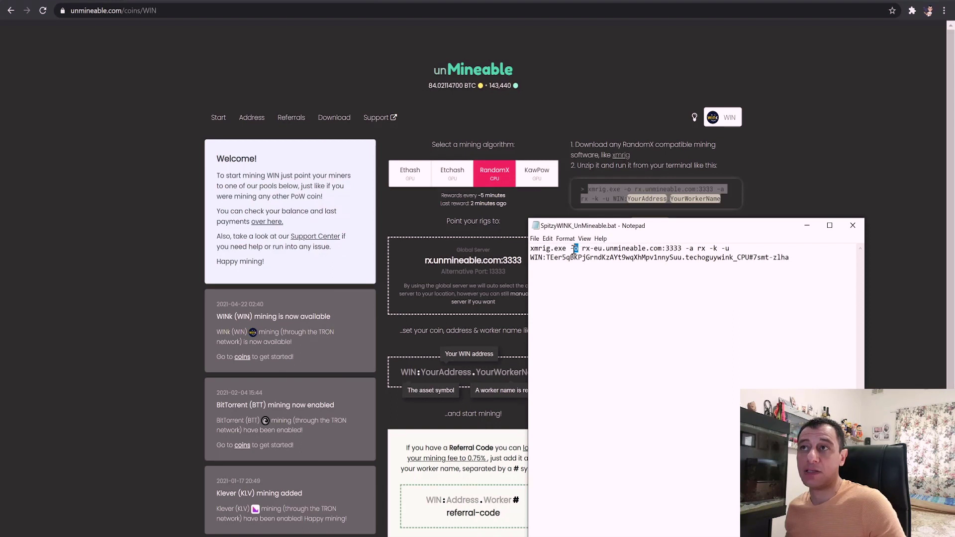
{"action": "left_click_drag", "start_coordinate": [582, 249], "coordinate": [613, 251]}
{"action": "left_click", "coordinate": [614, 252]}
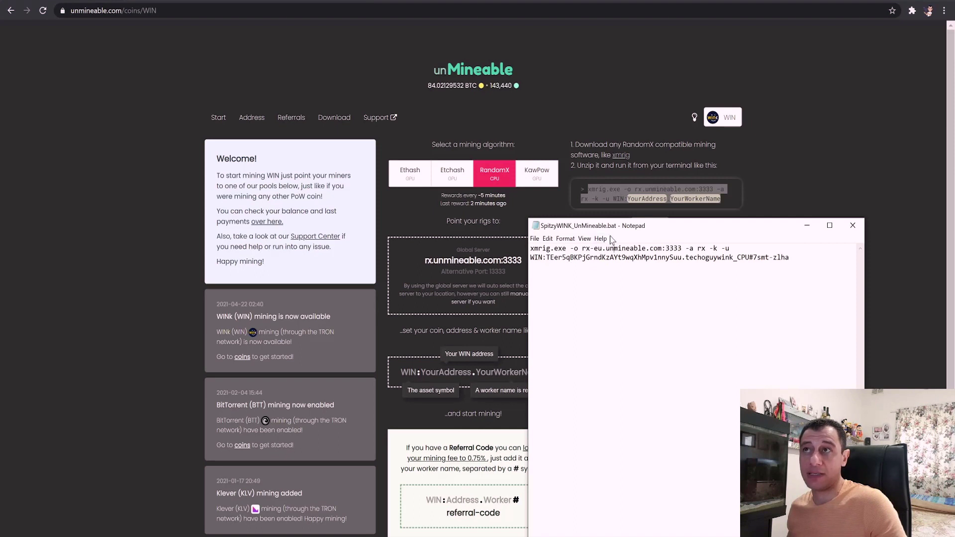
- Uncover the page's global server details and point out the -a, rx, -k and -u parameters in the batch file
{"action": "left_click_drag", "start_coordinate": [620, 227], "coordinate": [751, 190]}
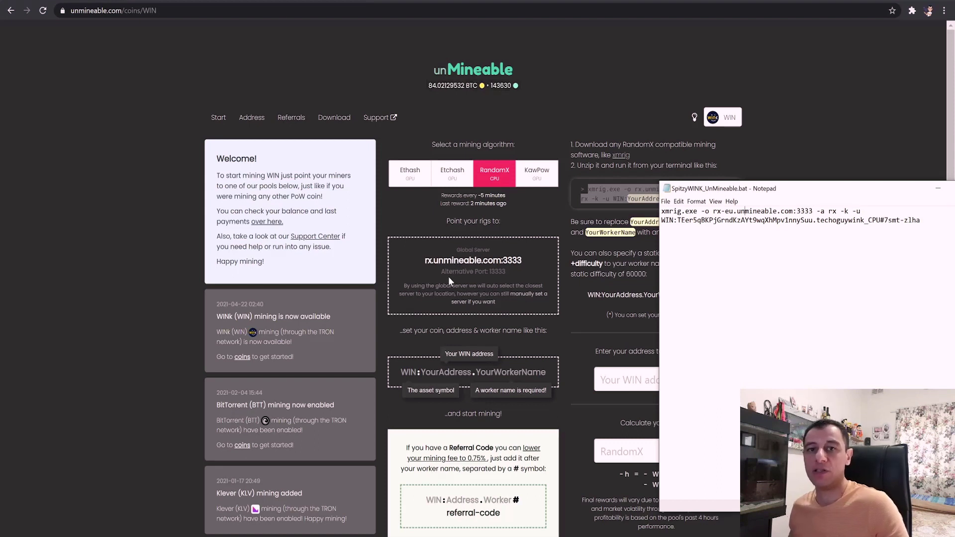
{"action": "left_click", "coordinate": [728, 212]}
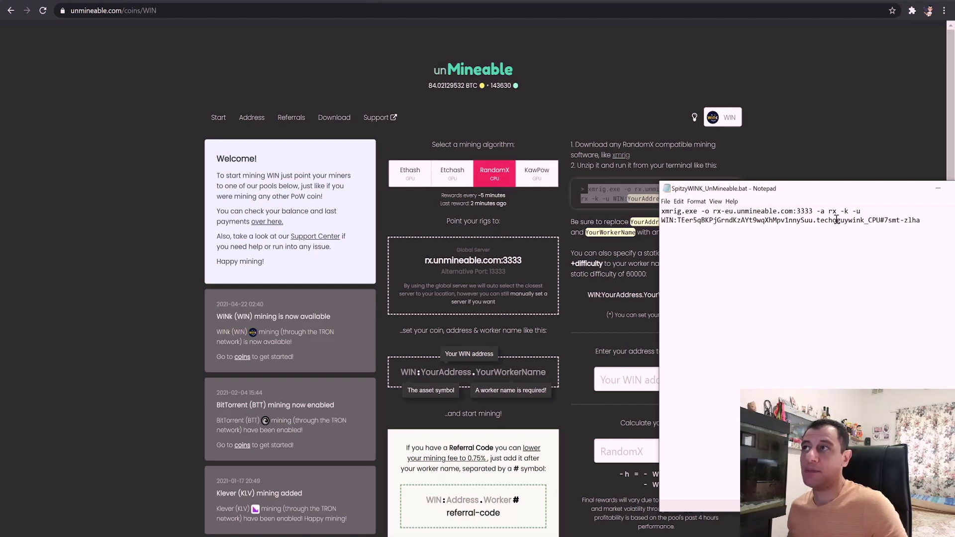
{"action": "left_click_drag", "start_coordinate": [827, 212], "coordinate": [817, 213]}
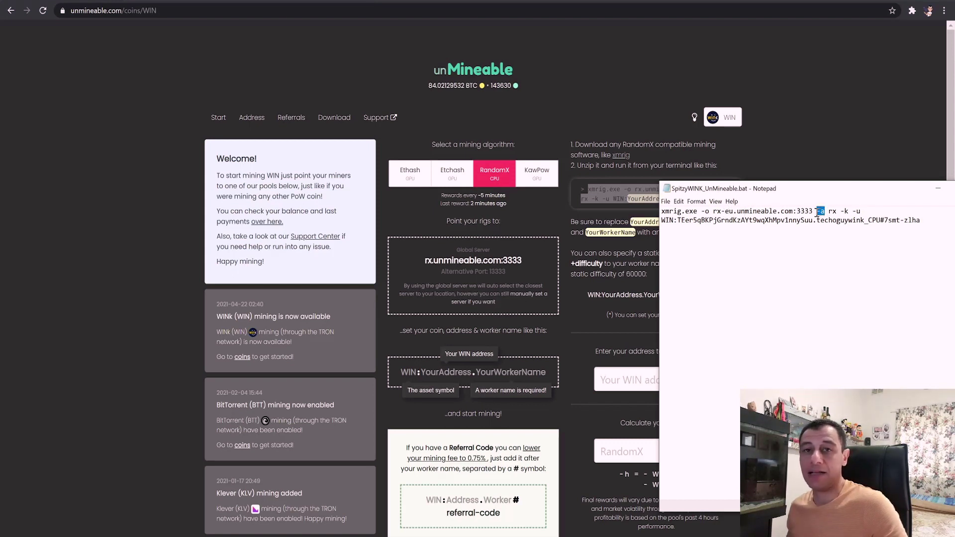
{"action": "double_click", "coordinate": [832, 211]}
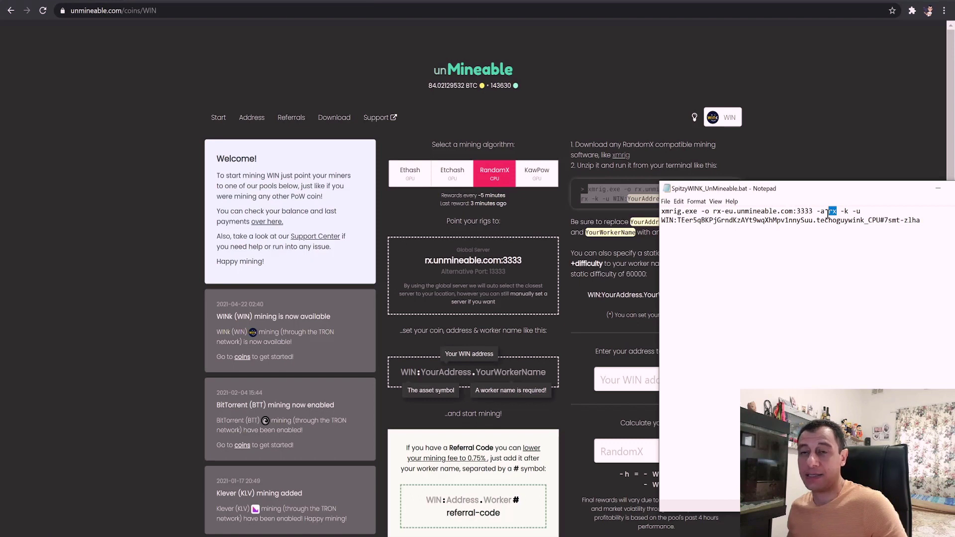
{"action": "double_click", "coordinate": [845, 211]}
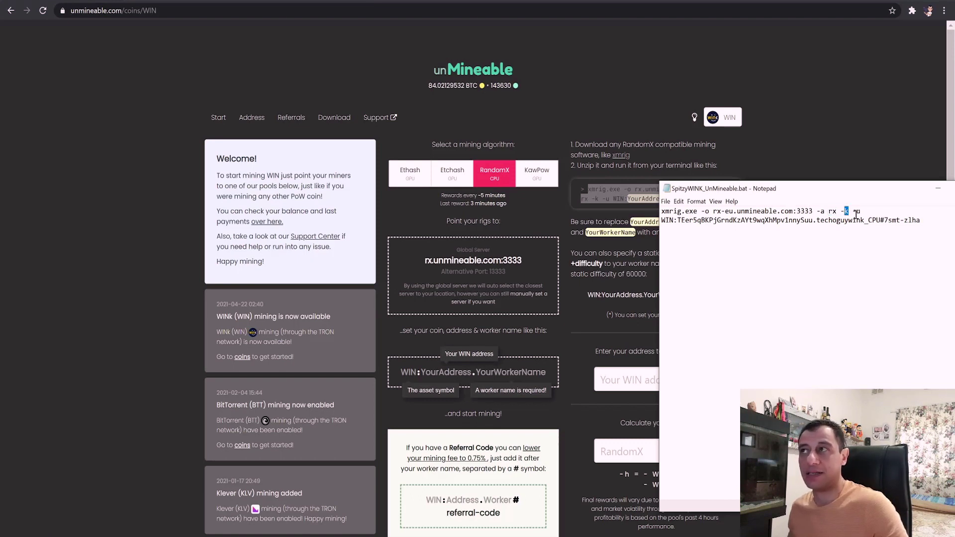
{"action": "left_click", "coordinate": [861, 212]}
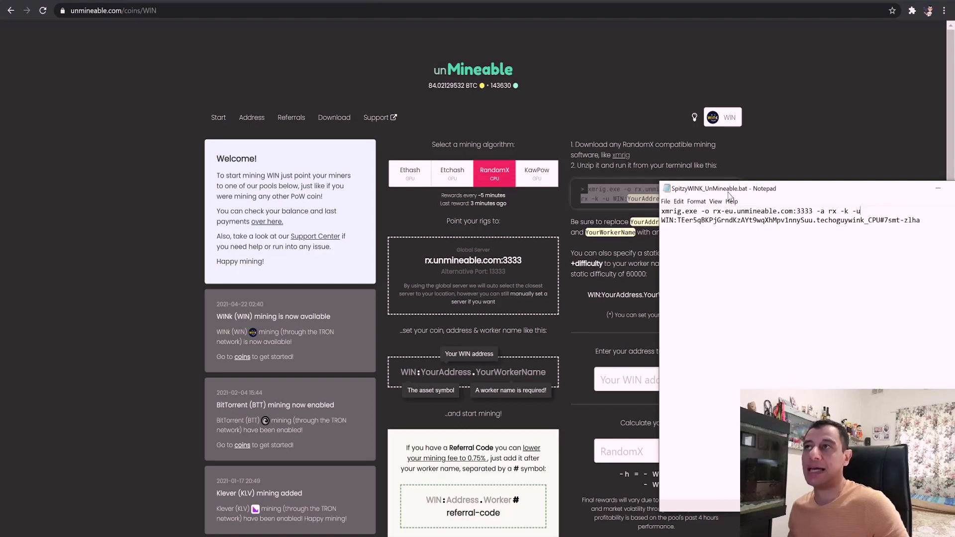
- Compare the batch file's WIN line with the web page's format, highlighting the wallet address, worker name and referral code separator
{"action": "left_click_drag", "start_coordinate": [727, 191], "coordinate": [686, 236]}
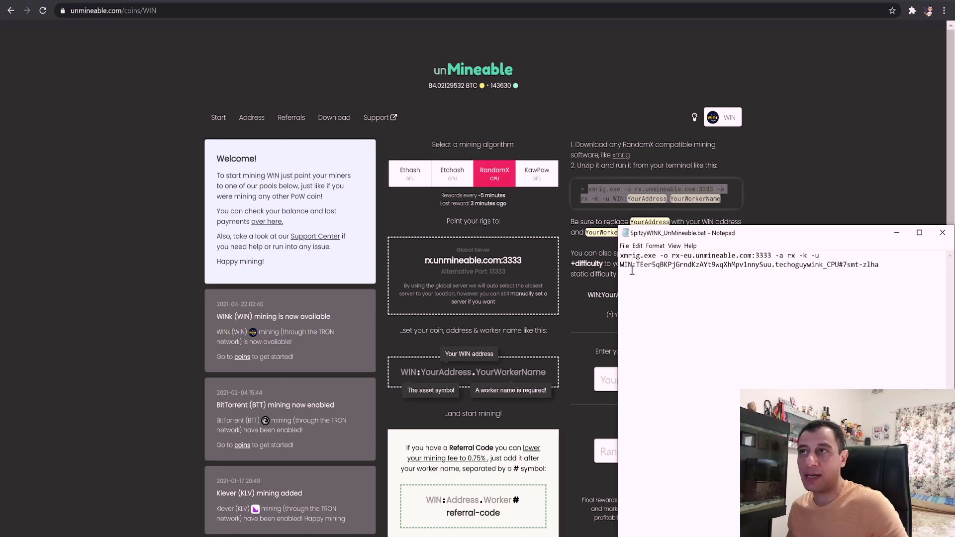
{"action": "left_click_drag", "start_coordinate": [686, 234], "coordinate": [565, 243]}
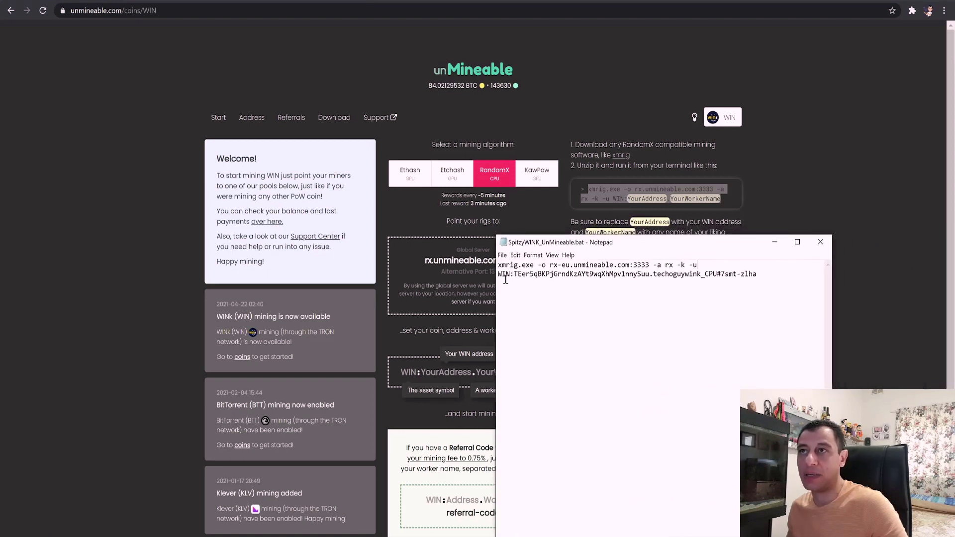
{"action": "left_click_drag", "start_coordinate": [514, 275], "coordinate": [653, 277]}
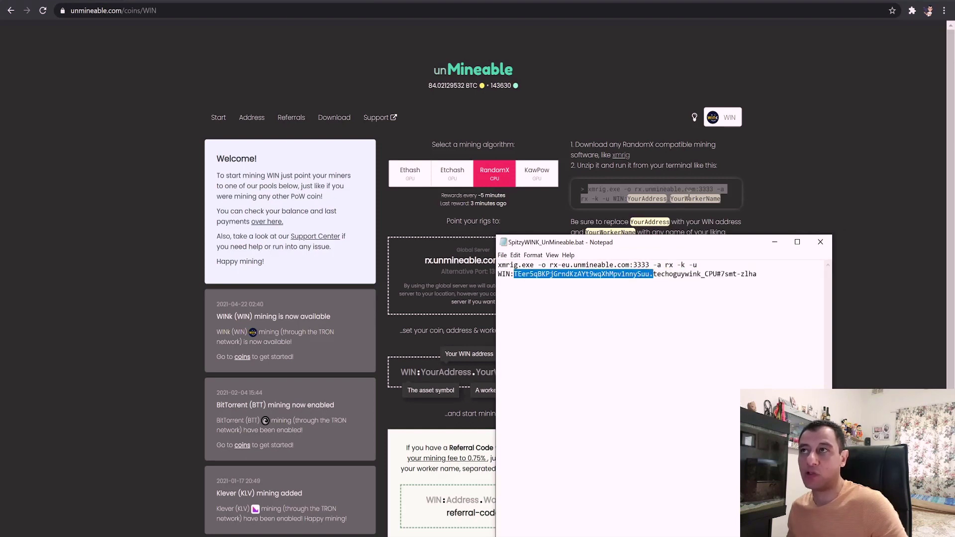
{"action": "left_click_drag", "start_coordinate": [654, 278], "coordinate": [706, 280]}
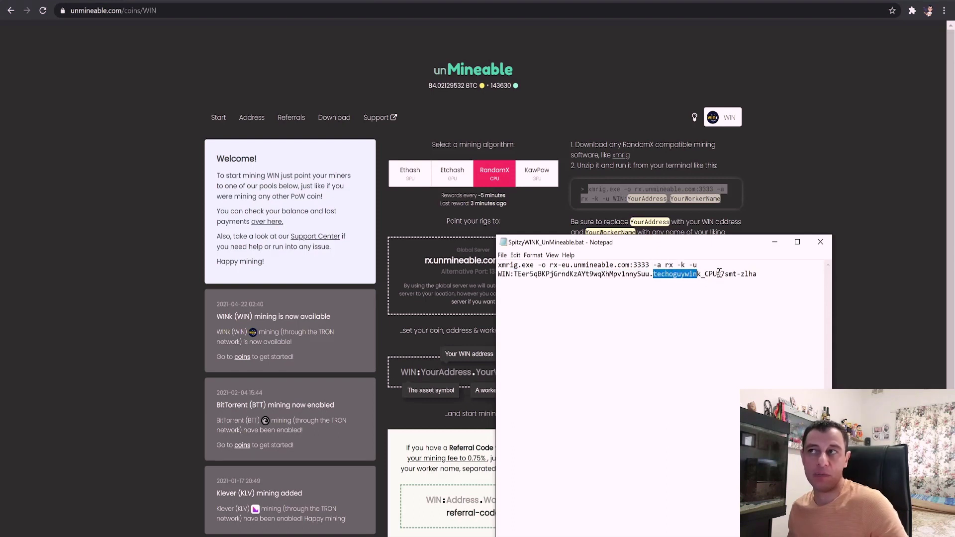
{"action": "left_click", "coordinate": [720, 276]}
{"action": "left_click_drag", "start_coordinate": [714, 244], "coordinate": [752, 129]}
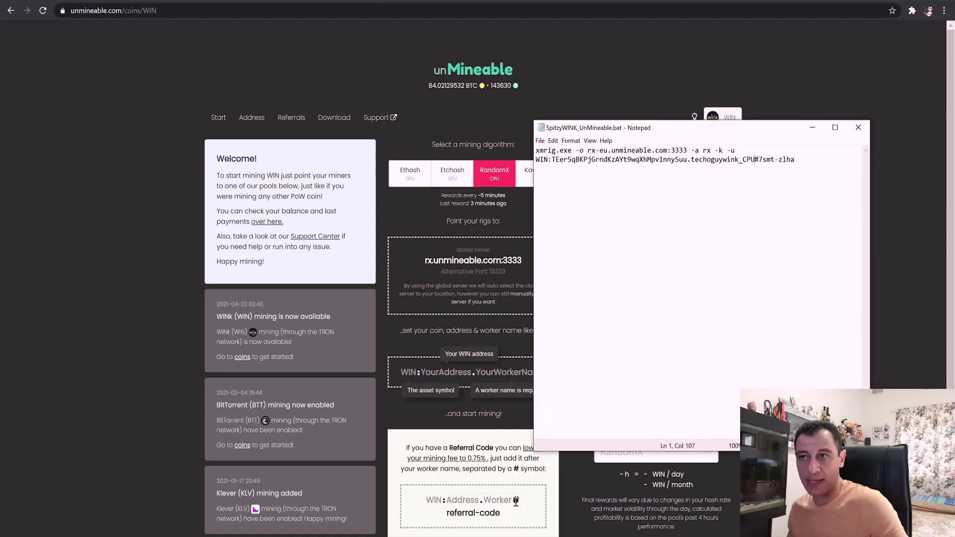
{"action": "left_click_drag", "start_coordinate": [789, 128], "coordinate": [682, 194]}
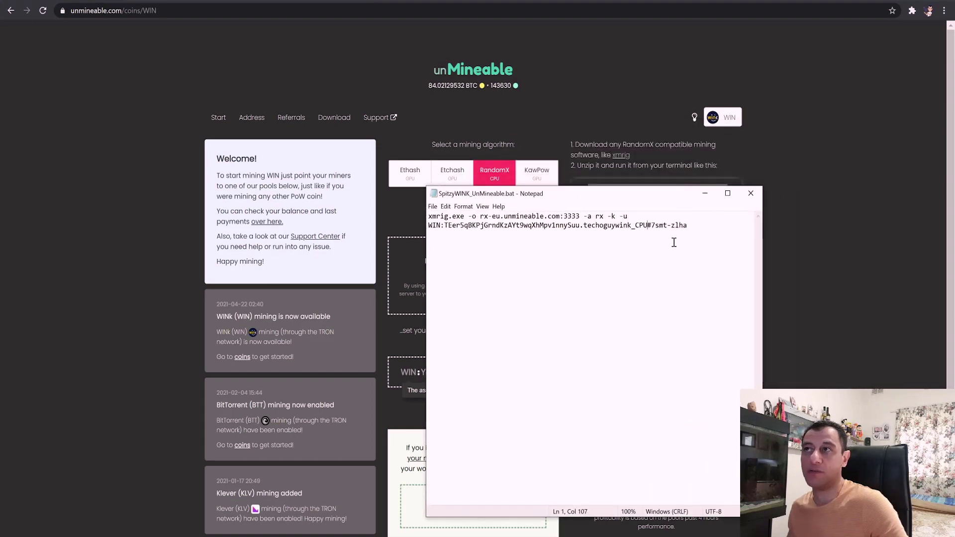
- Minimize Chrome to return to the desktop and close SpitzyWINK_UnMineable.bat in Notepad
{"action": "left_click", "coordinate": [705, 193]}
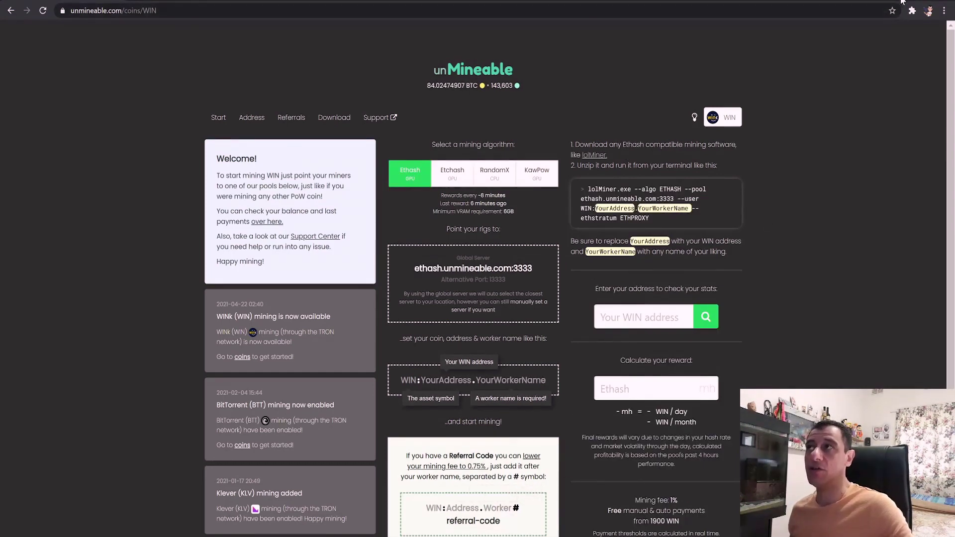
{"action": "left_click", "coordinate": [901, 2]}
{"action": "left_click_drag", "start_coordinate": [574, 189], "coordinate": [440, 142]}
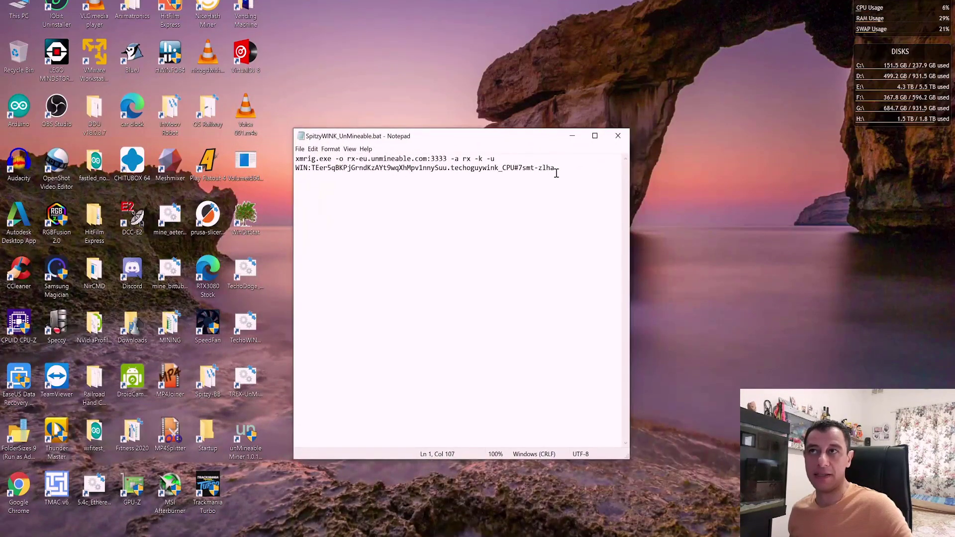
{"action": "left_click", "coordinate": [618, 136]}
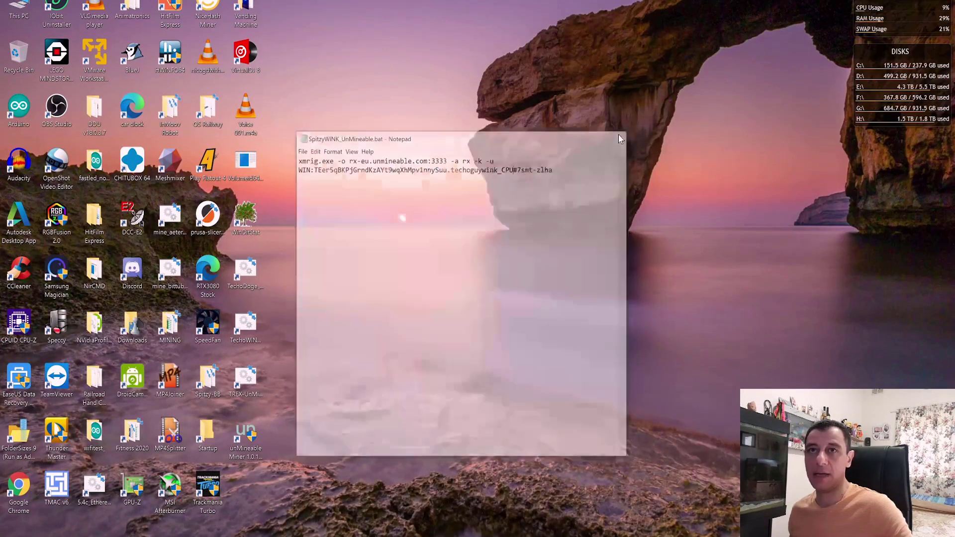
- Launch the XMRig miner from the TechoWINK_UnMineable desktop shortcut and minimize its batch console
{"action": "double_click", "coordinate": [249, 334]}
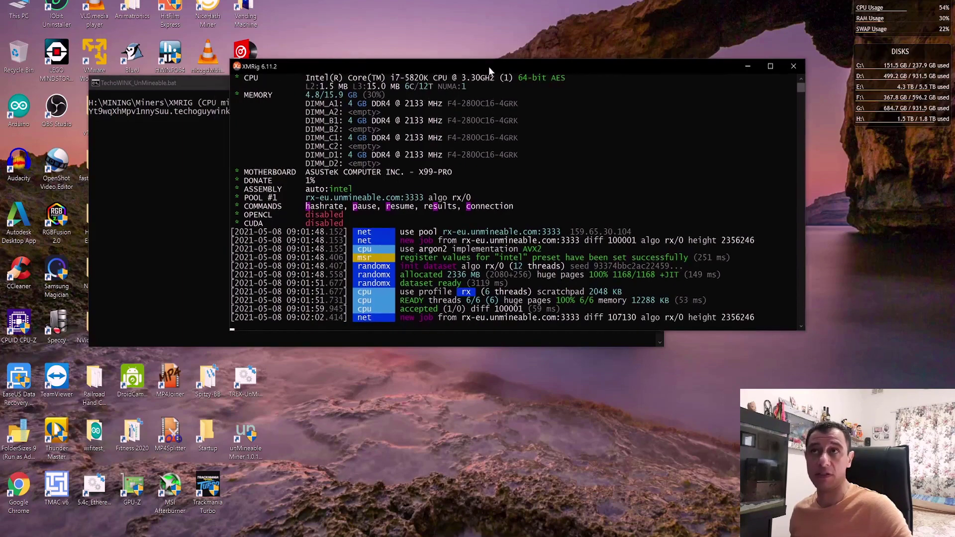
{"action": "left_click_drag", "start_coordinate": [292, 83], "coordinate": [273, 153]}
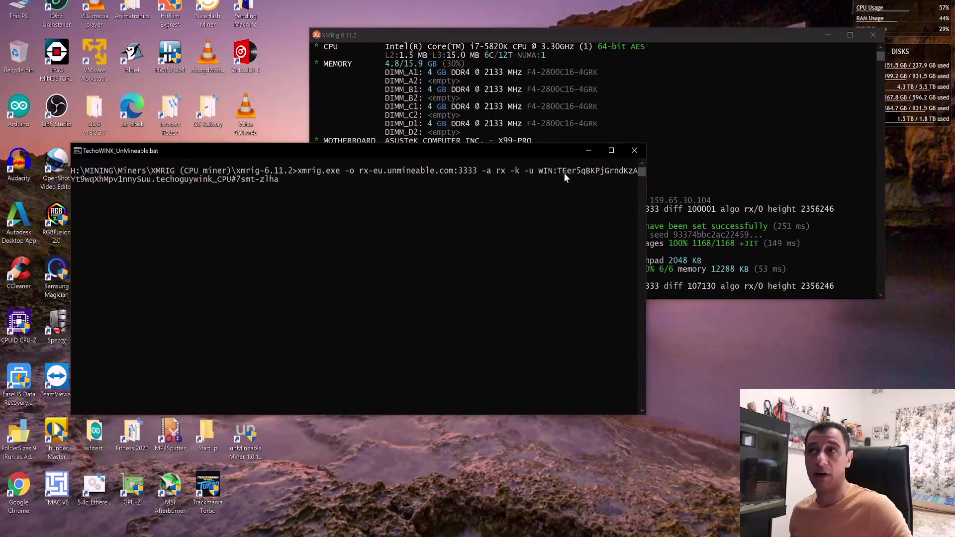
{"action": "left_click", "coordinate": [587, 151]}
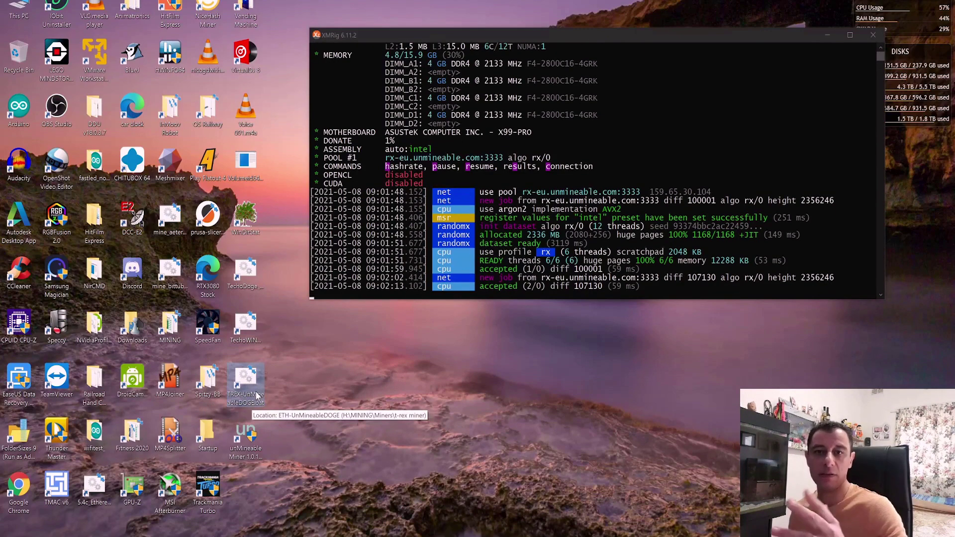
- Launch the T-Rex miner from the TREX-UnMineableDOGE shortcut, minimize its batch console and reposition the miner windows to view XMRig's output
{"action": "double_click", "coordinate": [262, 406]}
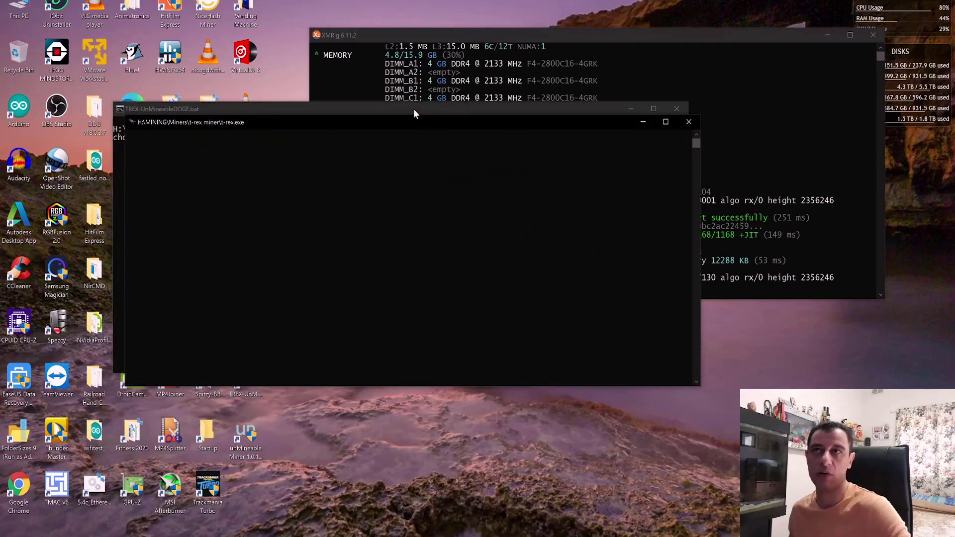
{"action": "left_click_drag", "start_coordinate": [419, 125], "coordinate": [404, 232]}
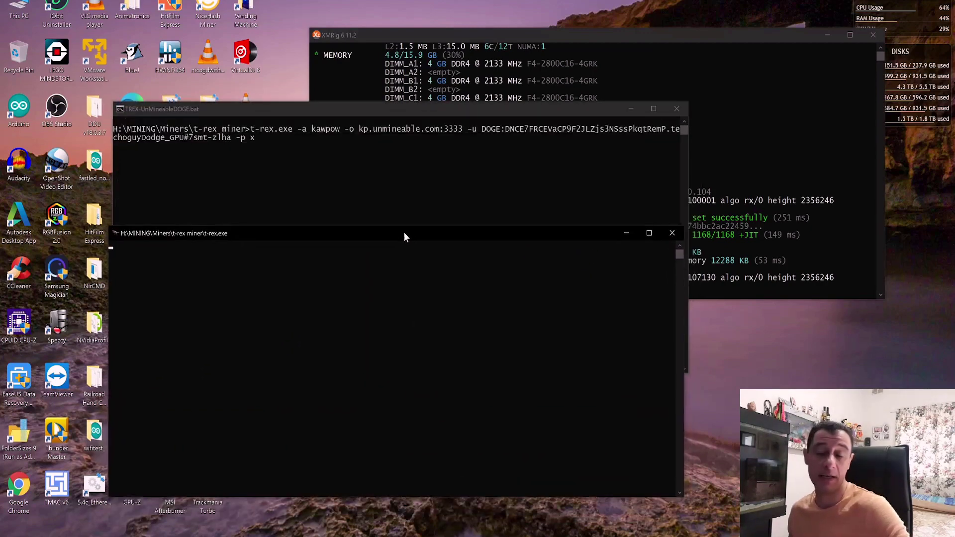
{"action": "left_click", "coordinate": [631, 109]}
{"action": "left_click_drag", "start_coordinate": [466, 237], "coordinate": [439, 210]}
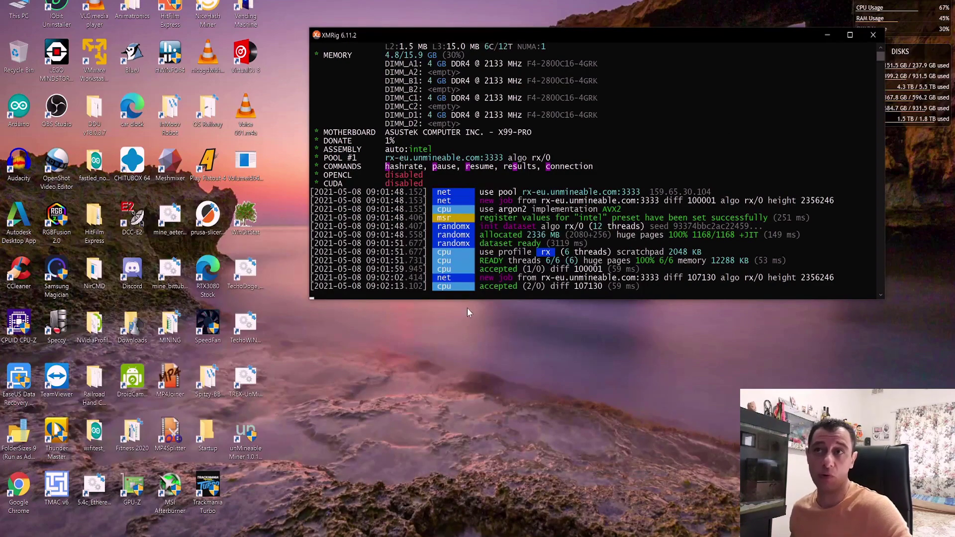
{"action": "left_click_drag", "start_coordinate": [547, 35], "coordinate": [514, 52]}
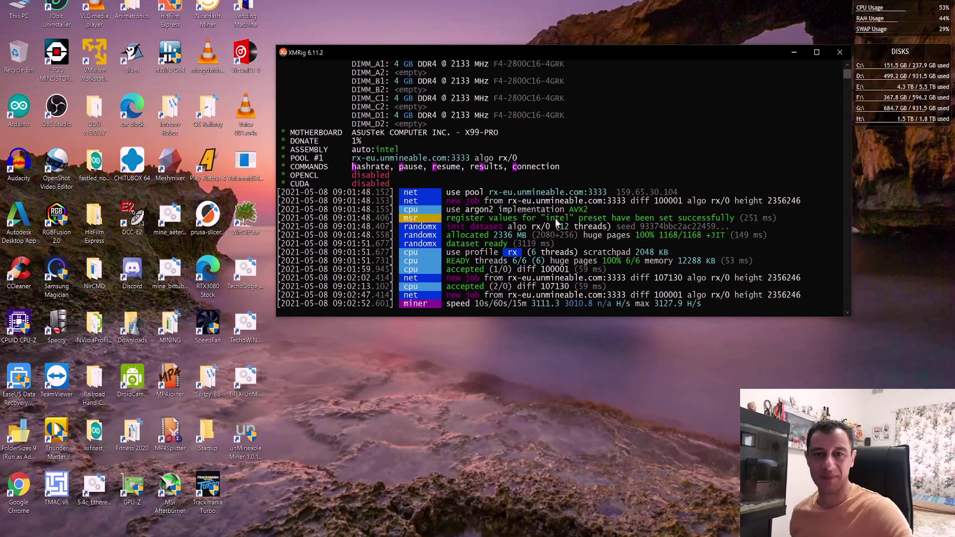